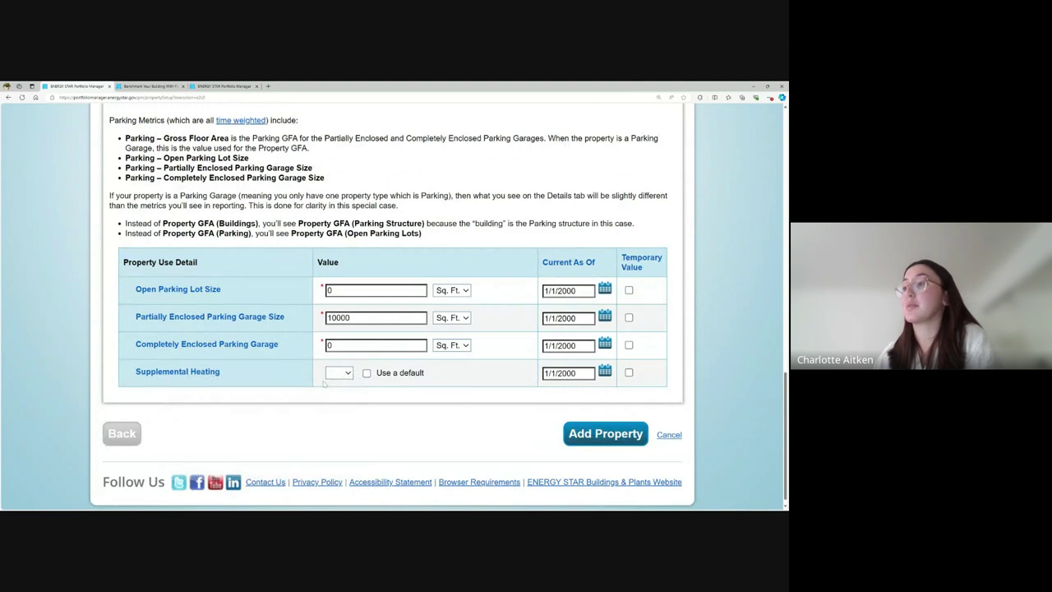
Add the property to the portfolio, accepting default values for any empty use details
click(595, 437)
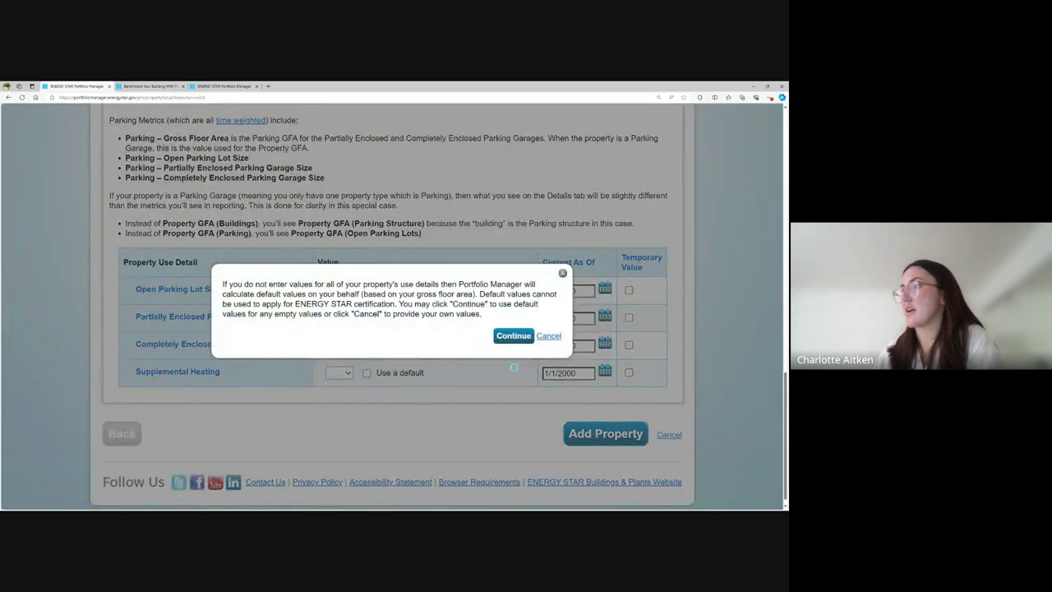
click(513, 338)
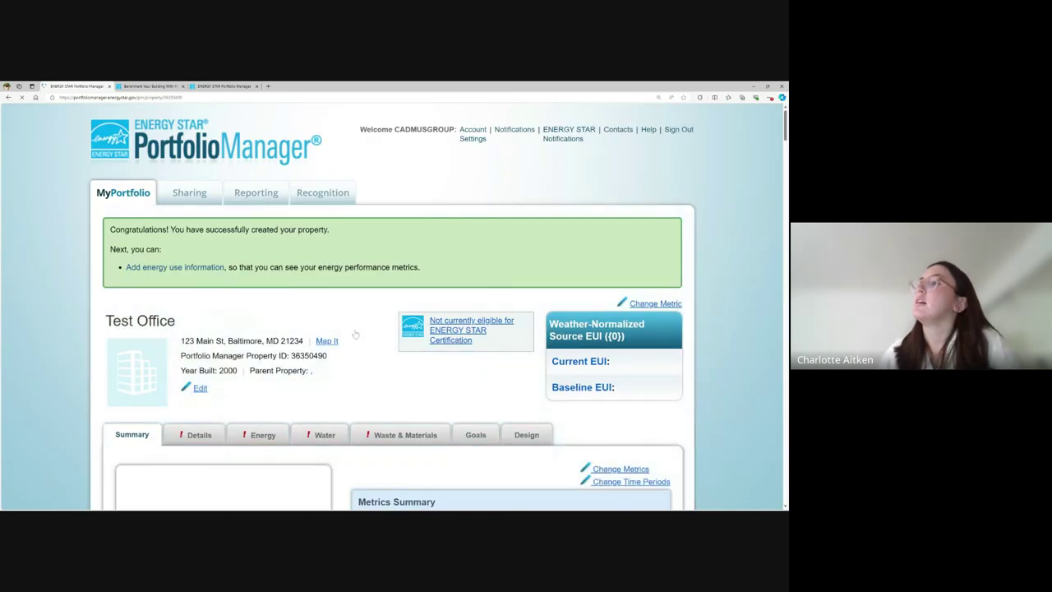
Review the new property's summary page, including its metrics summary, custom intensity metrics, data quality checker and sharing sections
scroll(354, 335, down, 1)
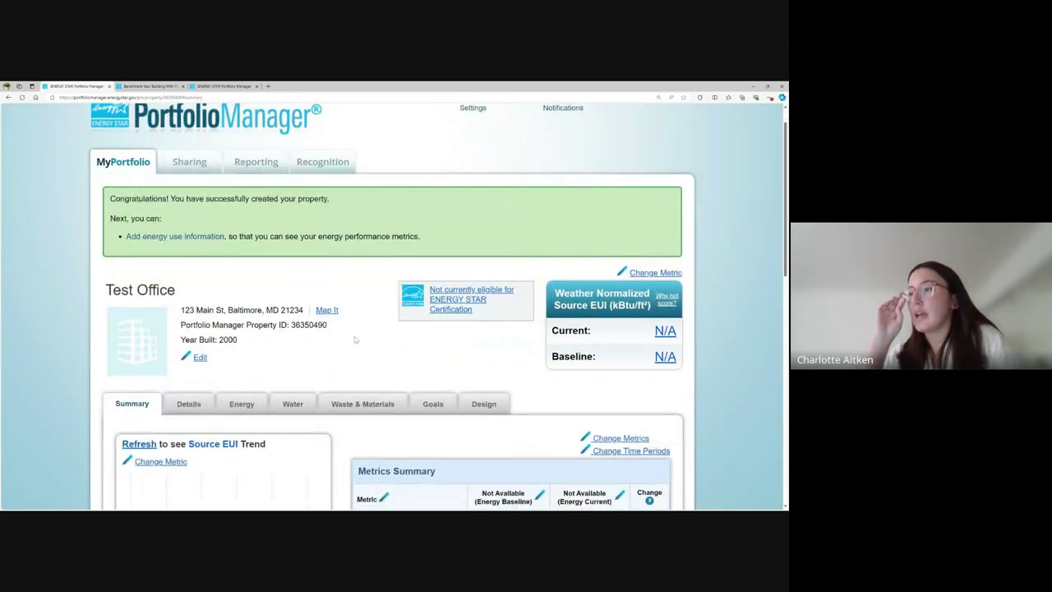
scroll(356, 336, down, 2)
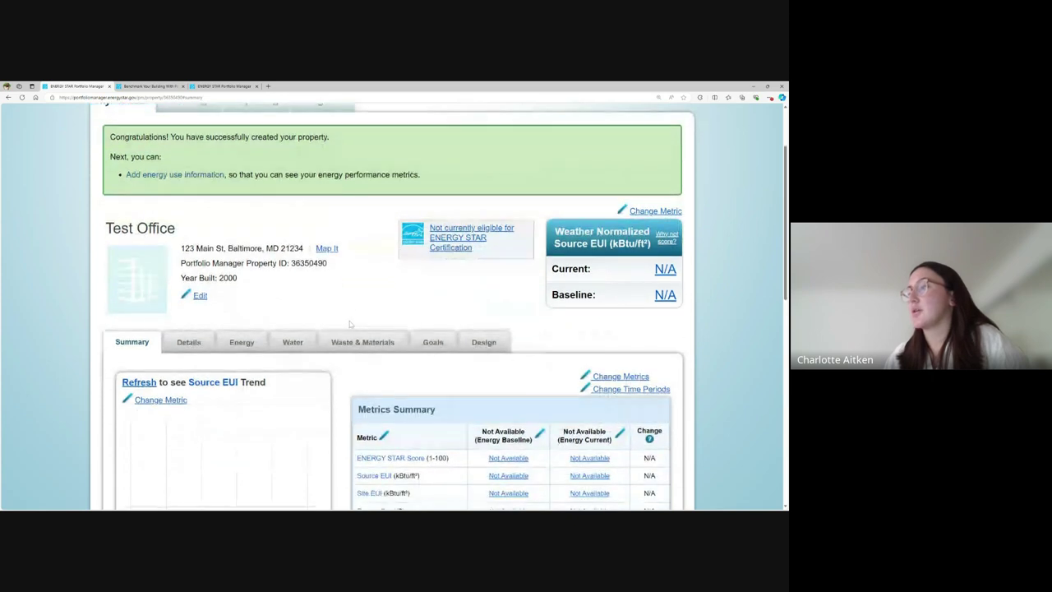
scroll(362, 314, up, 1)
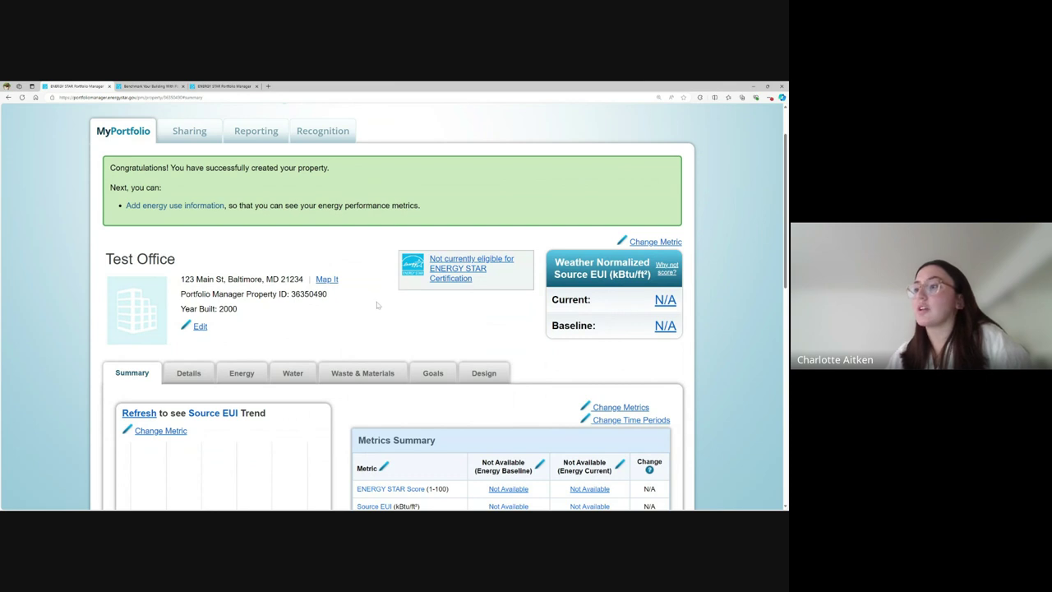
scroll(362, 323, down, 1)
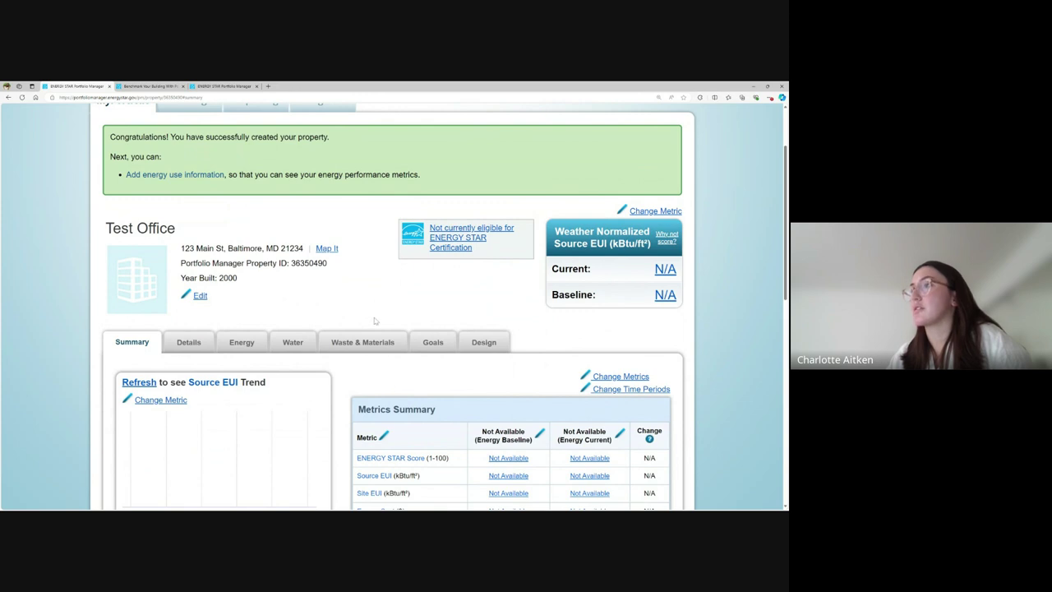
scroll(374, 321, down, 1)
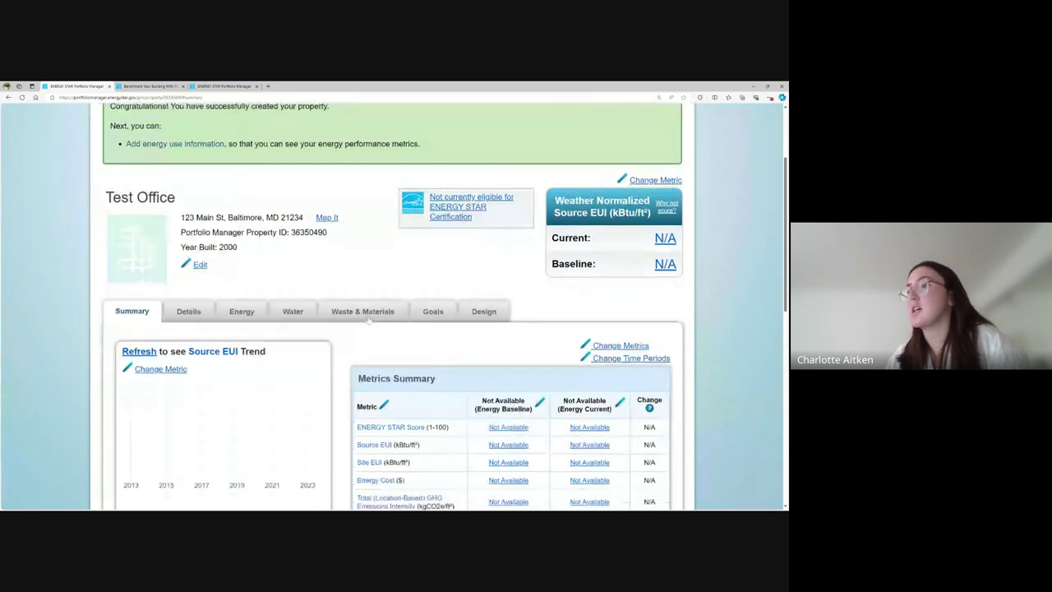
scroll(342, 348, down, 2)
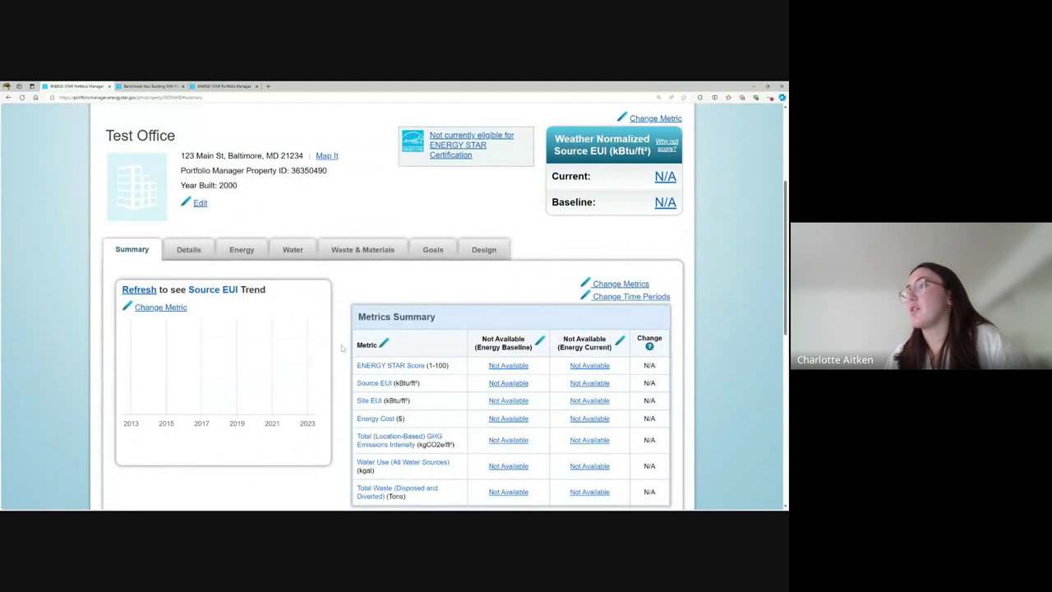
scroll(342, 348, down, 2)
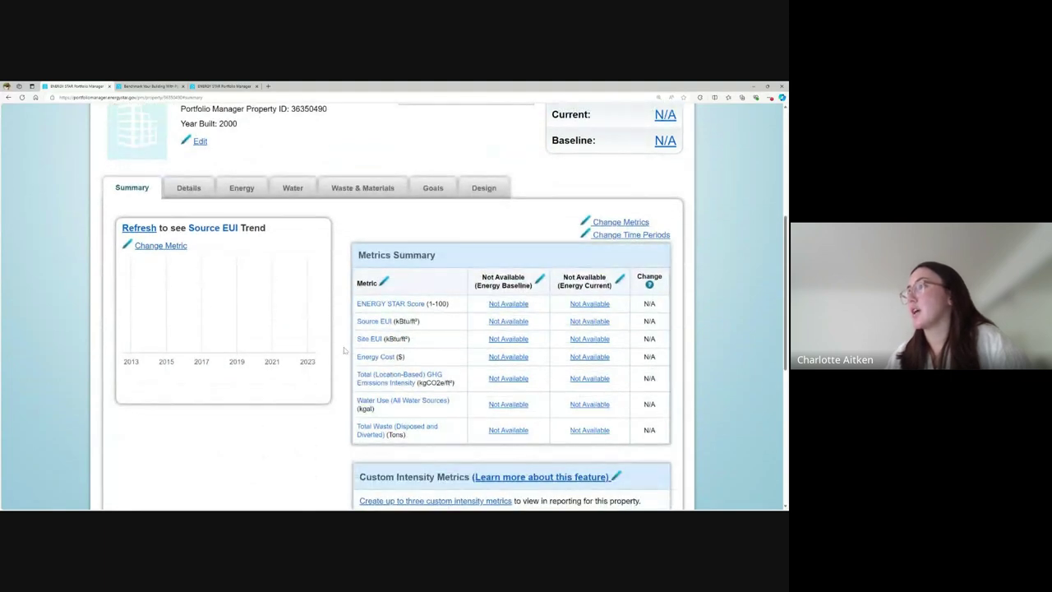
scroll(344, 351, down, 1)
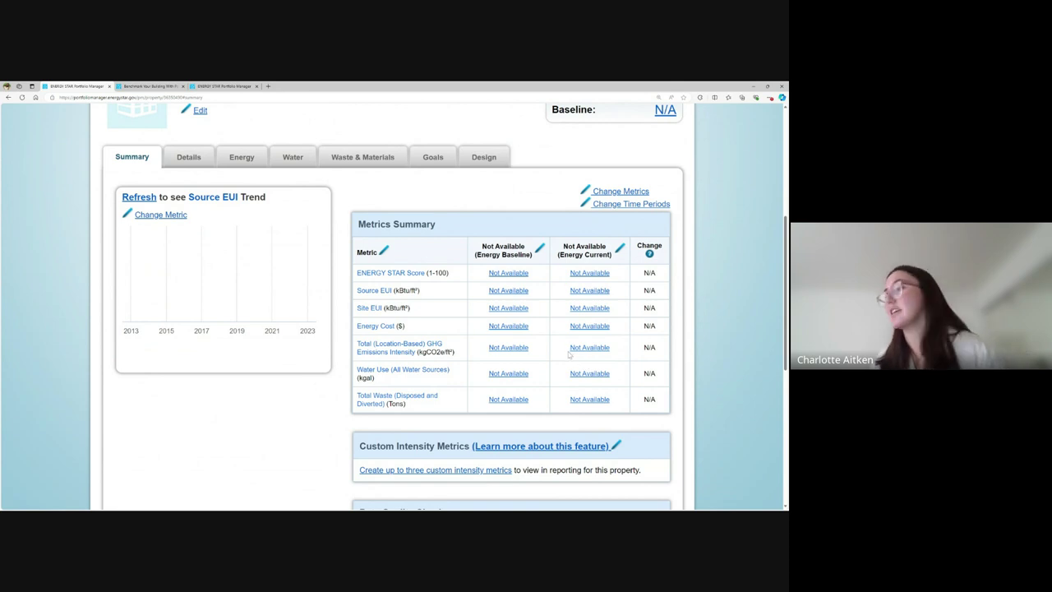
scroll(501, 335, down, 1)
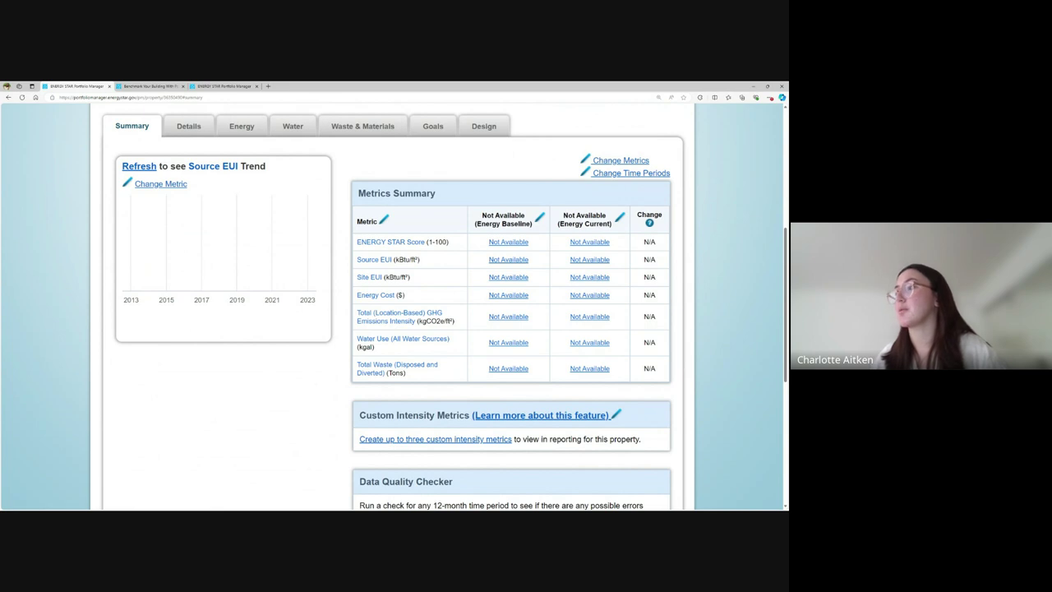
scroll(341, 316, down, 5)
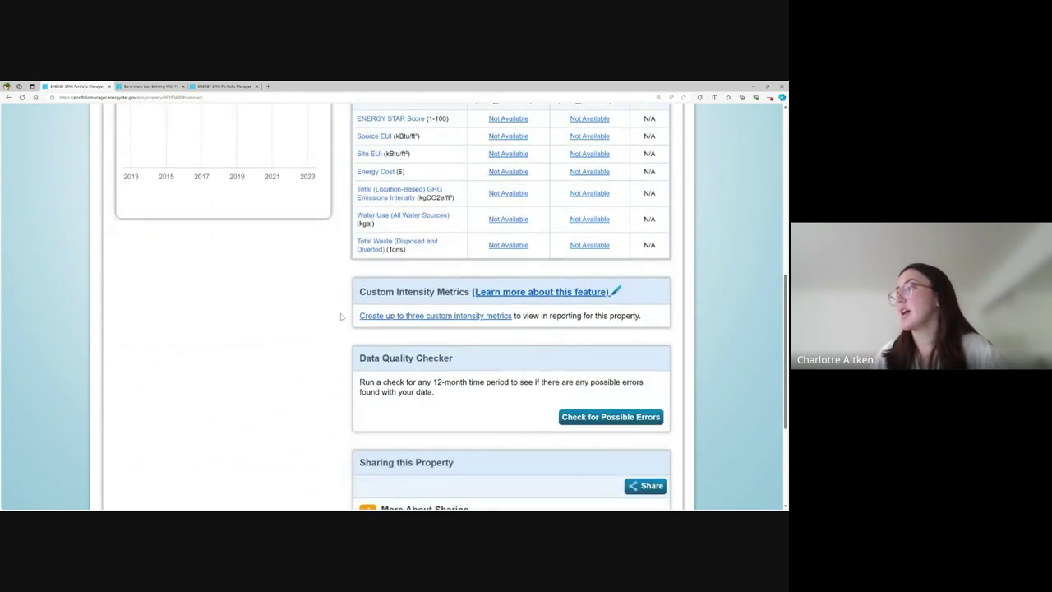
scroll(341, 316, down, 3)
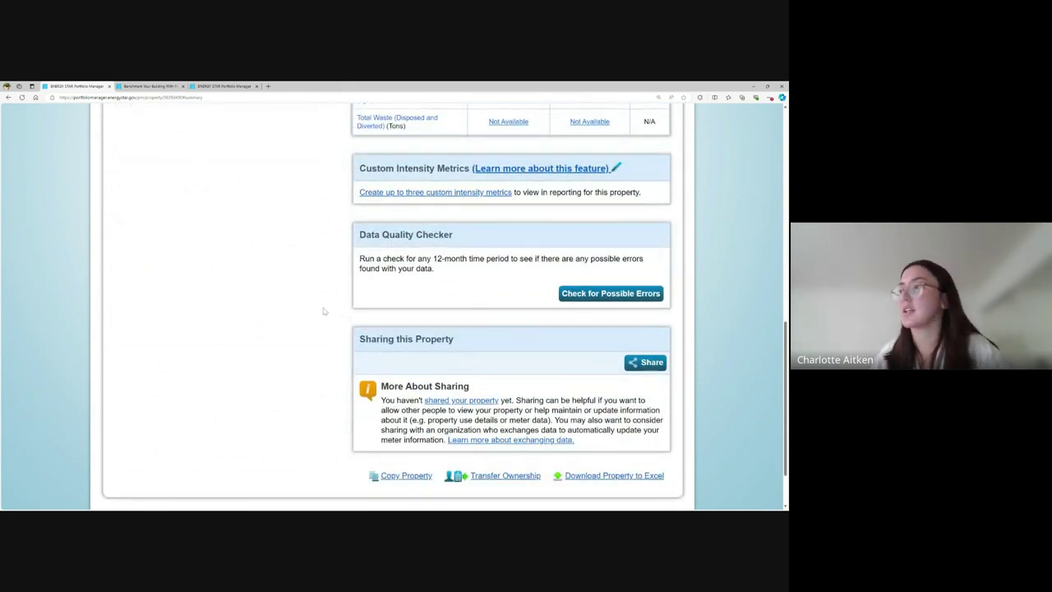
scroll(324, 311, up, 10)
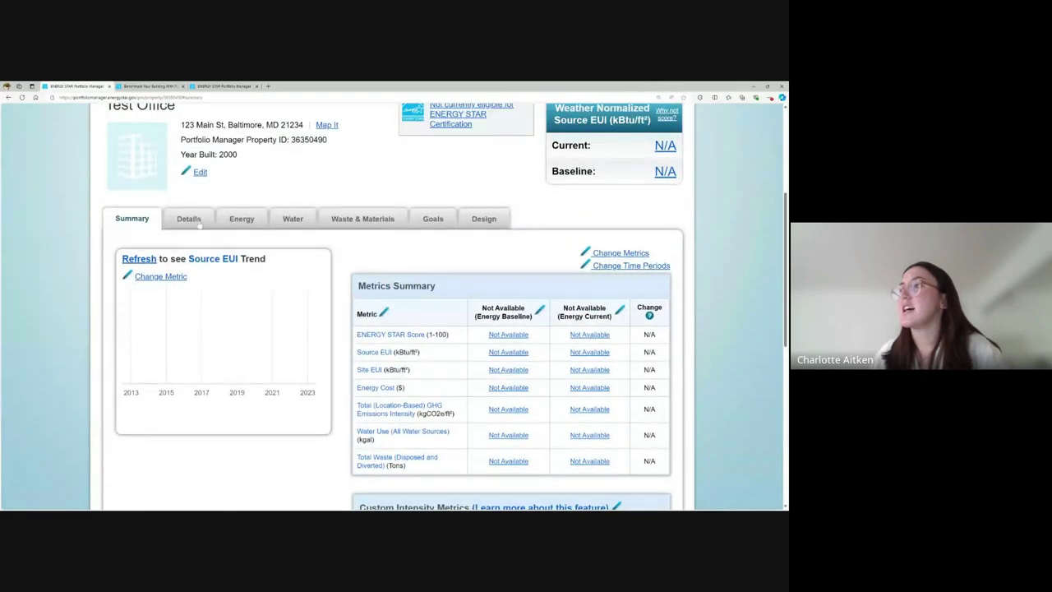
Examine the Test Office property's details, including the building and parking use details, identifiers, floor area breakdown and property type
click(196, 223)
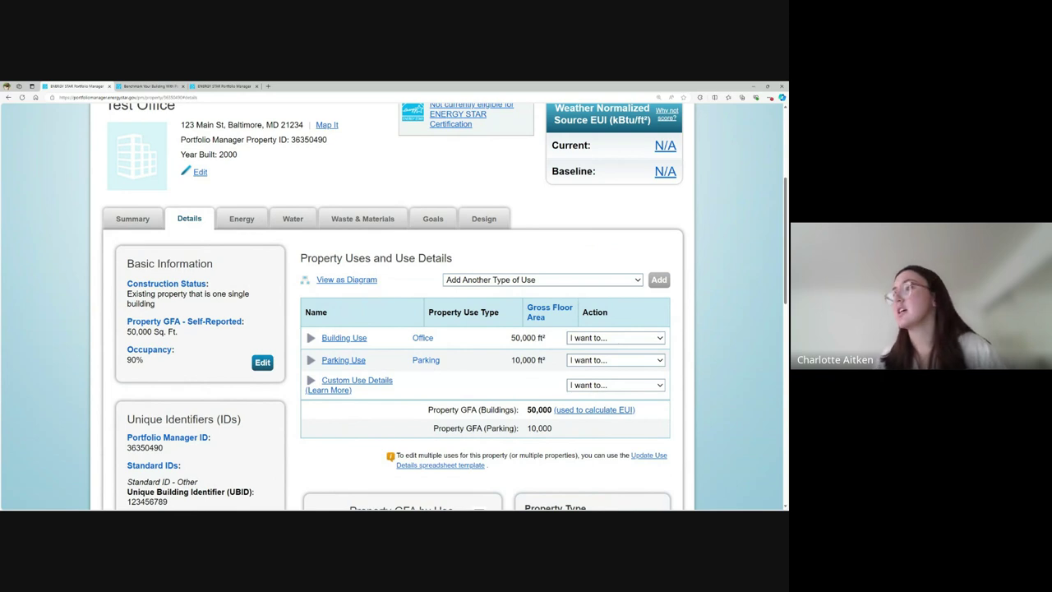
scroll(239, 328, down, 1)
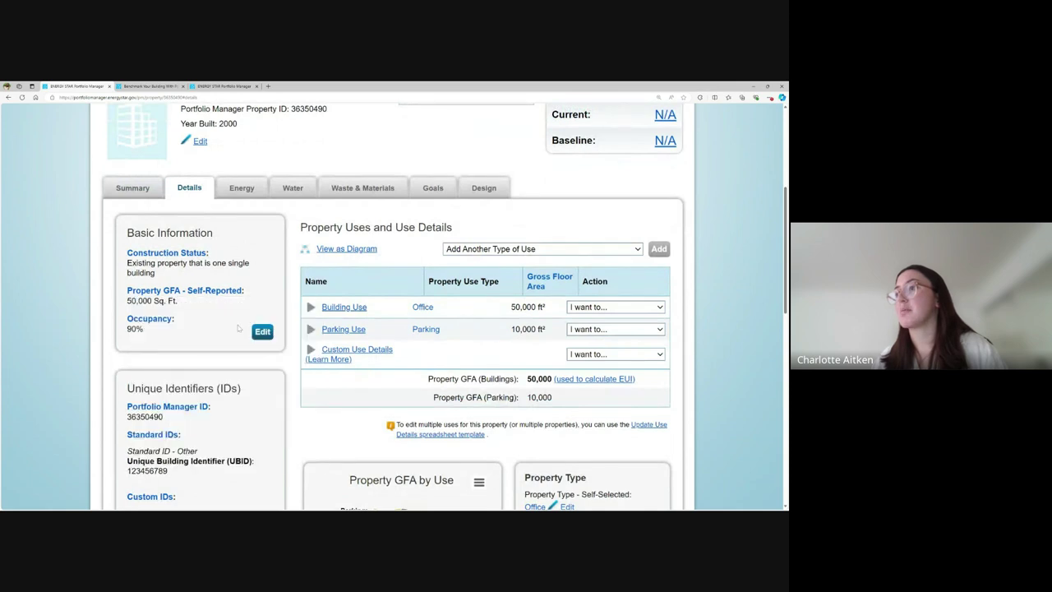
scroll(212, 318, down, 2)
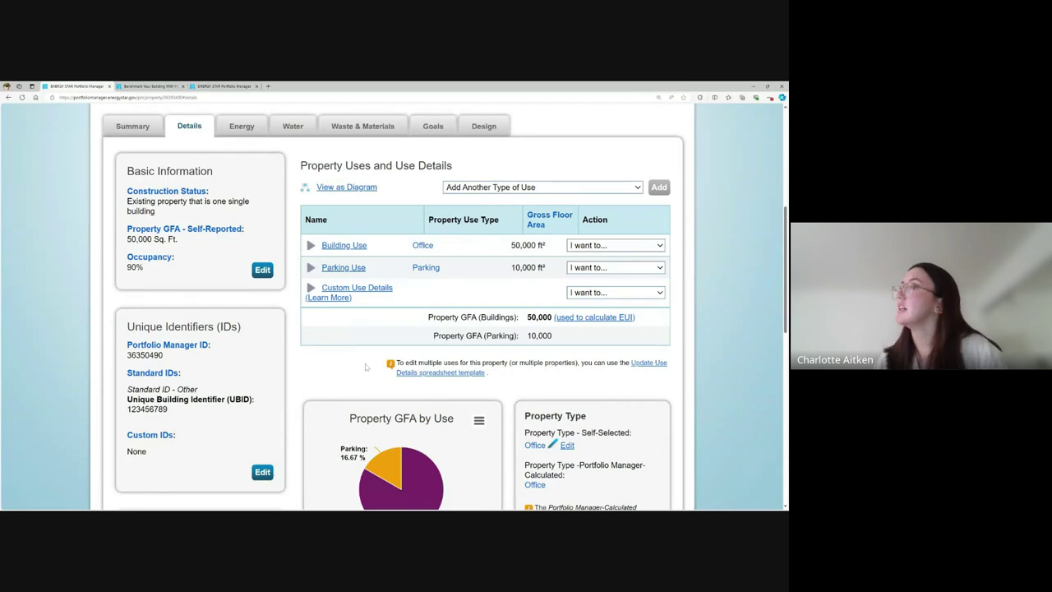
click(311, 246)
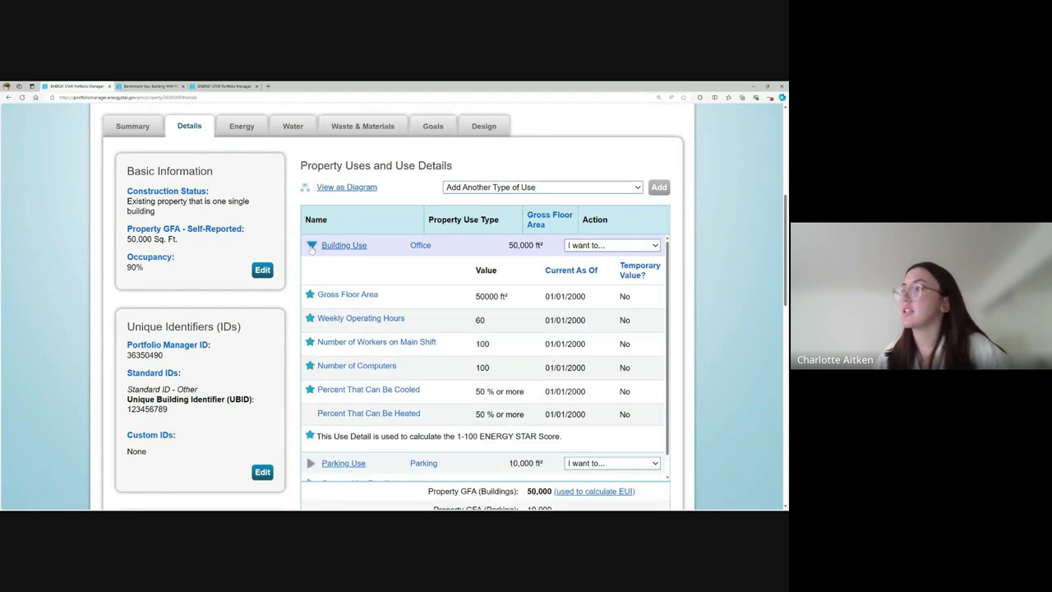
click(312, 246)
click(311, 268)
click(311, 268)
scroll(394, 345, down, 3)
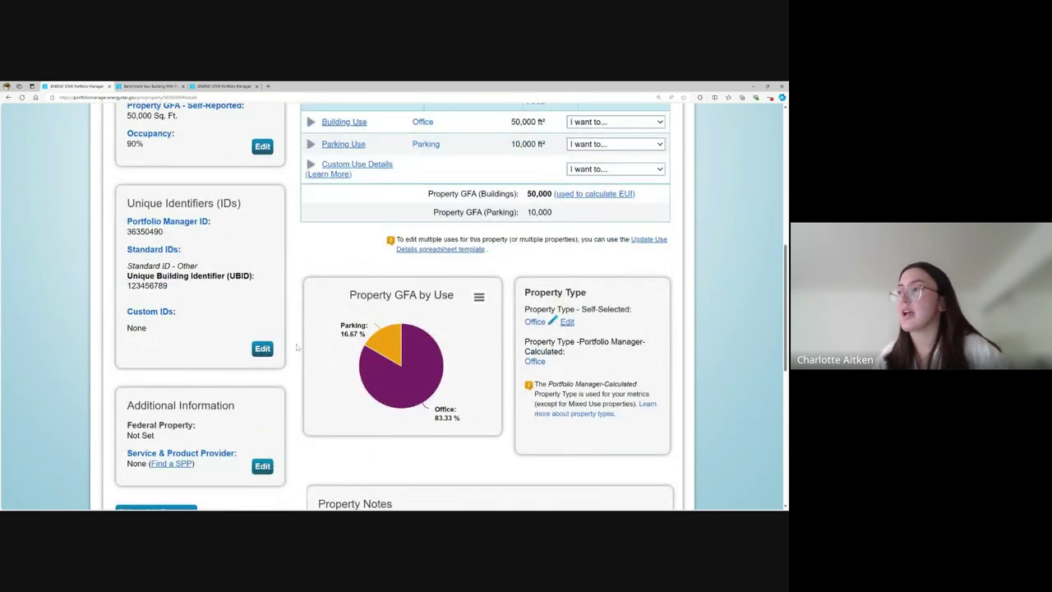
scroll(294, 344, up, 3)
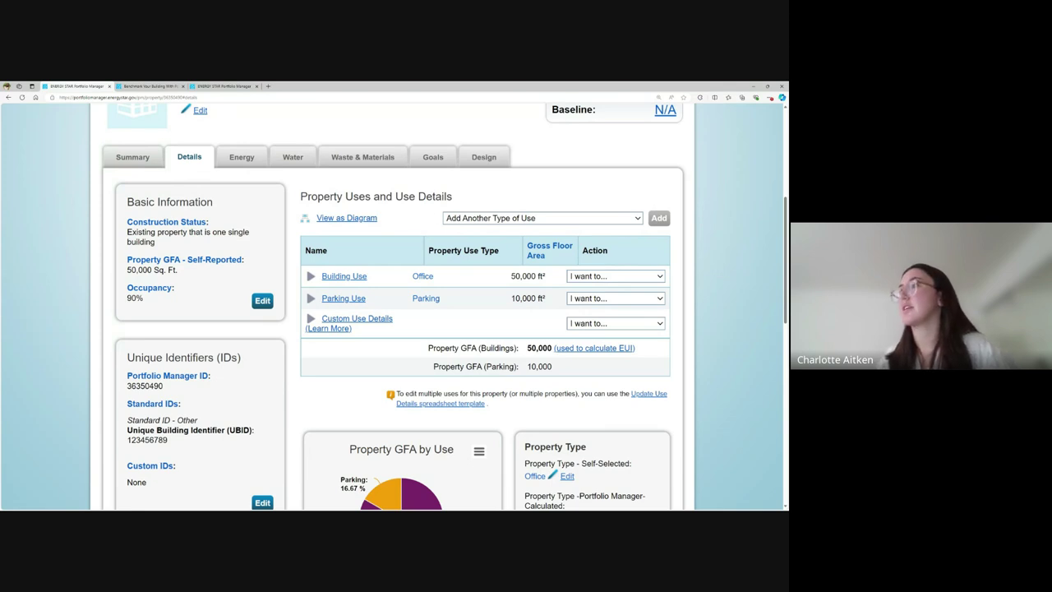
scroll(409, 260, up, 1)
scroll(407, 260, up, 1)
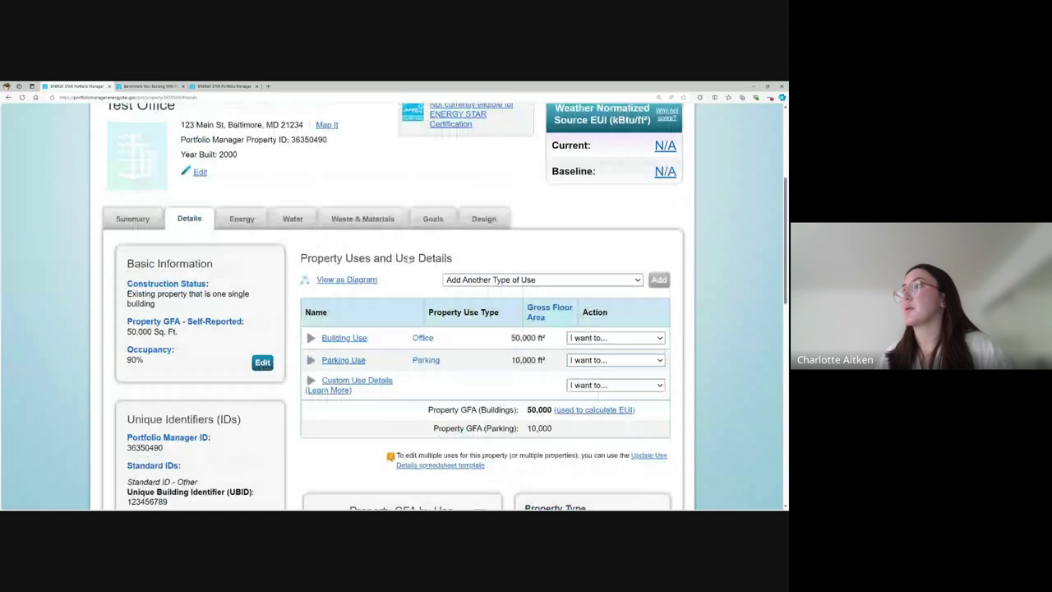
scroll(306, 298, up, 1)
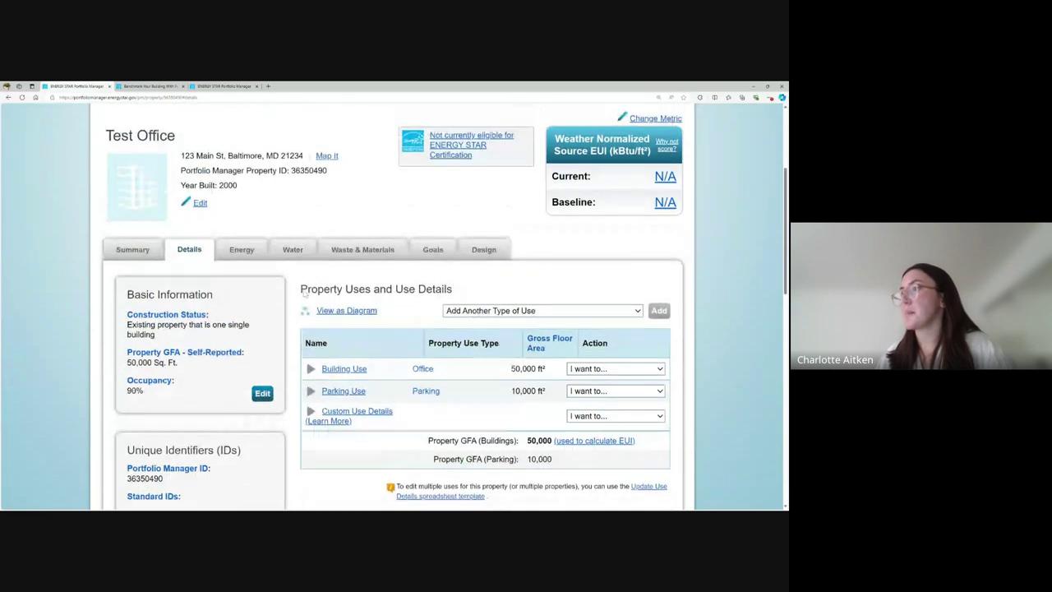
Start setting up an energy meter for Test Office, with electricity purchased from the grid as the tracked energy source
click(236, 251)
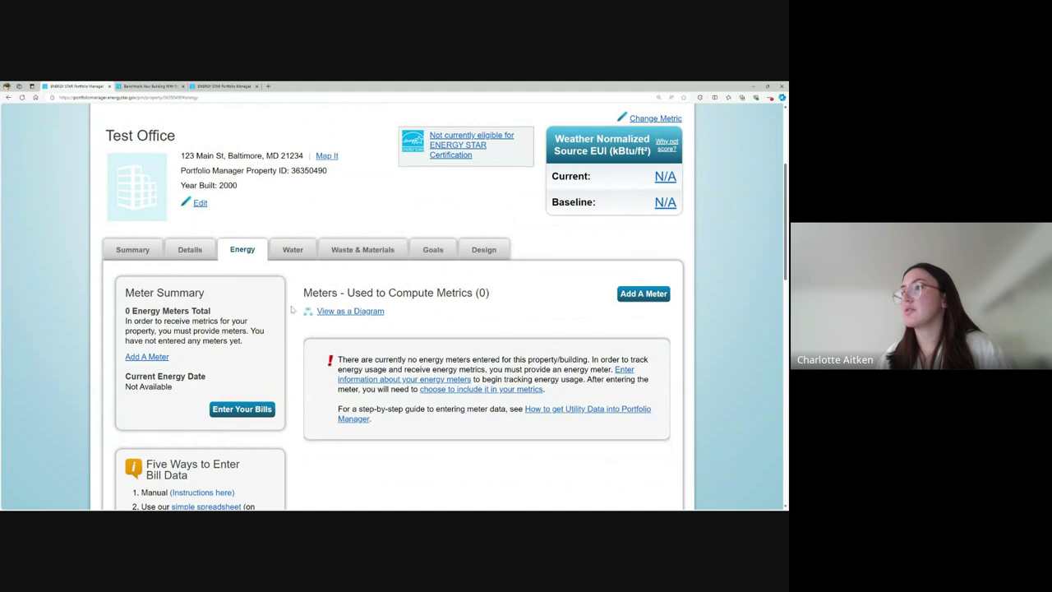
scroll(295, 310, down, 1)
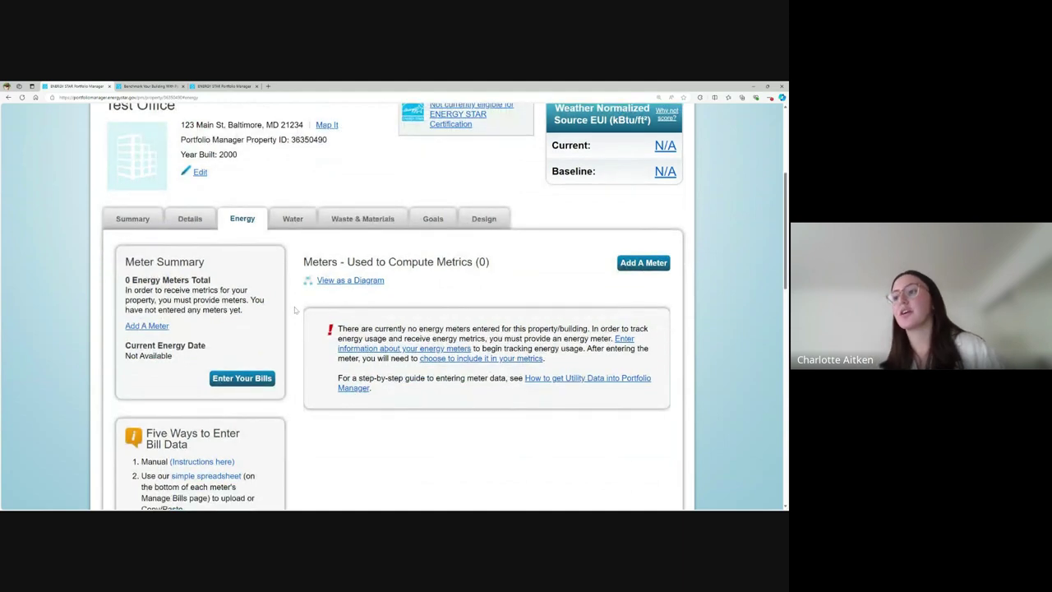
scroll(293, 311, down, 2)
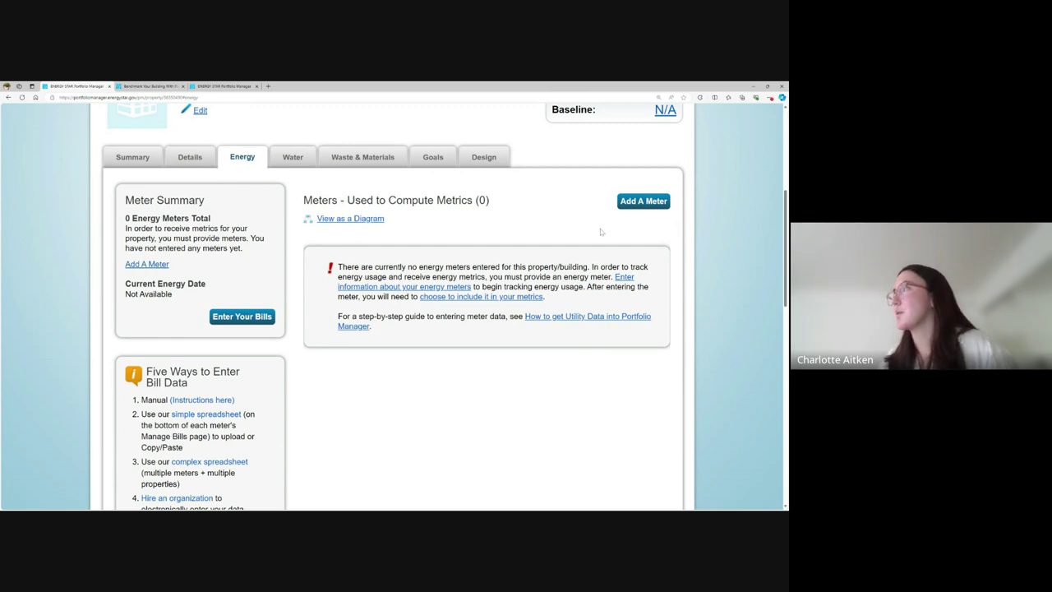
click(644, 202)
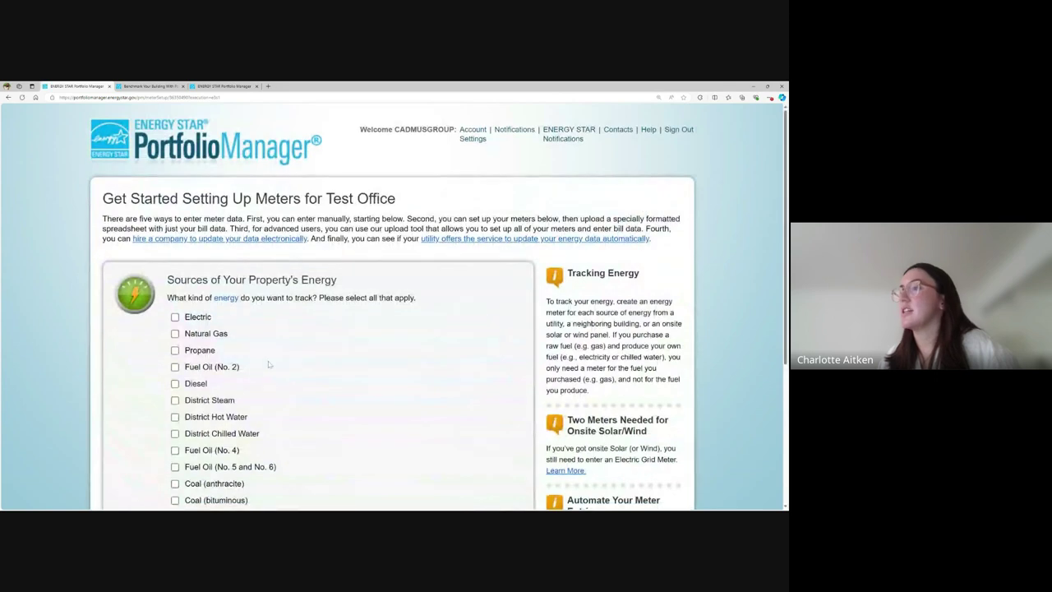
scroll(311, 367, down, 1)
scroll(316, 364, down, 1)
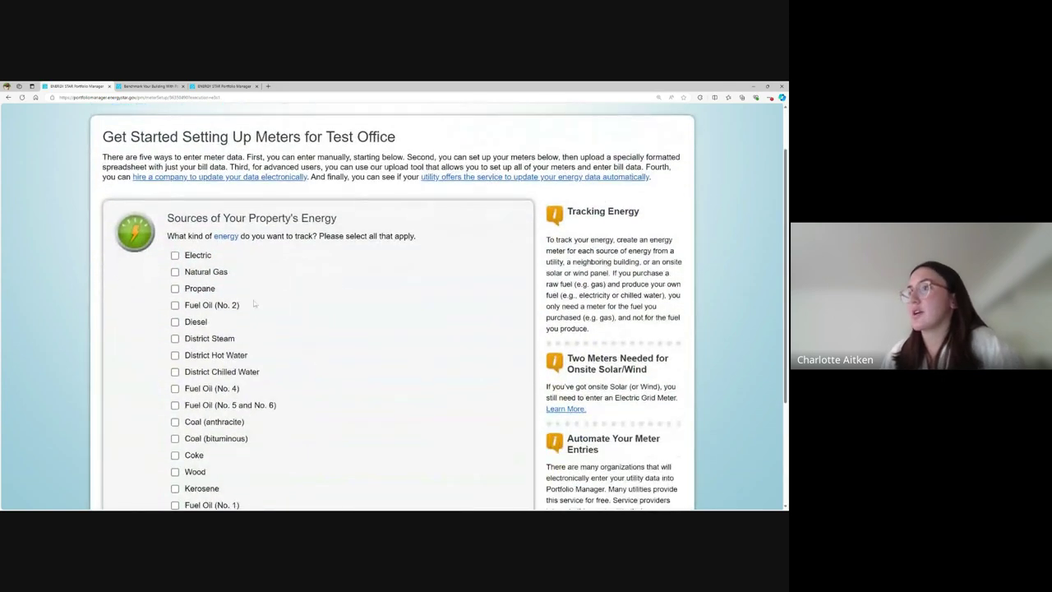
click(175, 258)
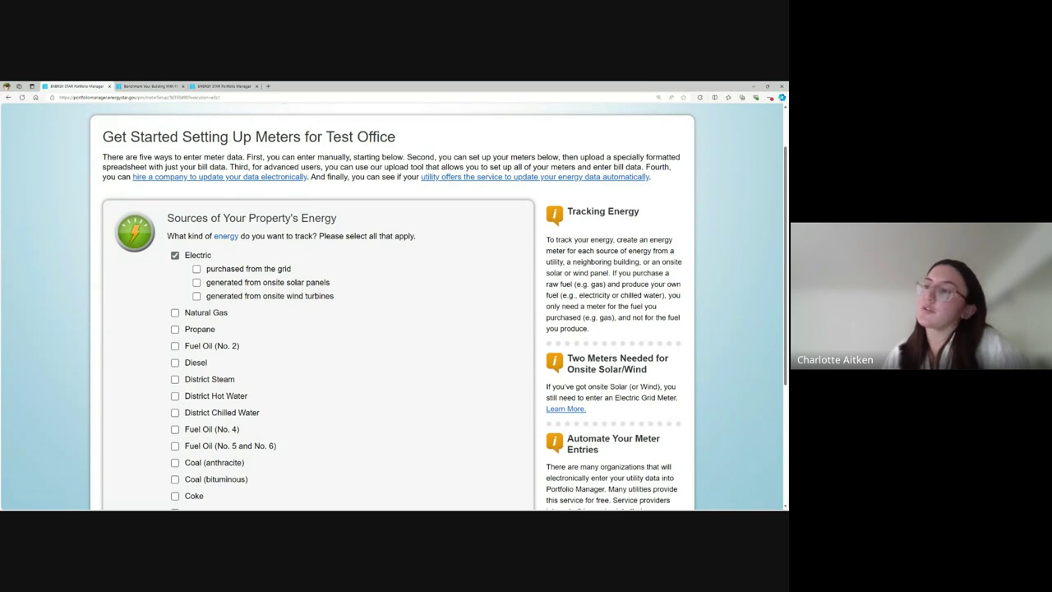
click(197, 270)
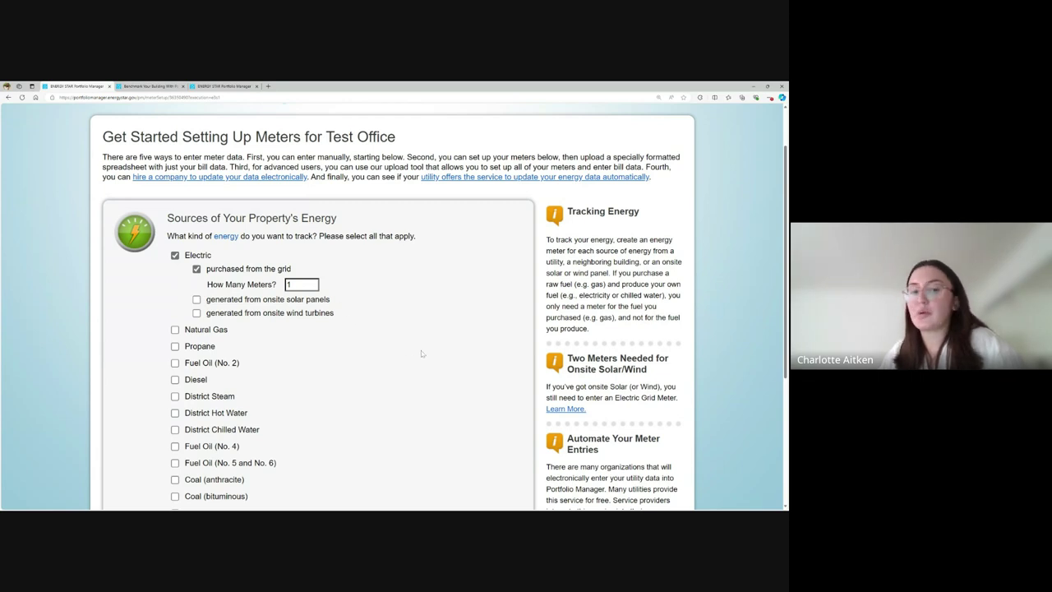
scroll(421, 350, down, 1)
scroll(416, 356, down, 2)
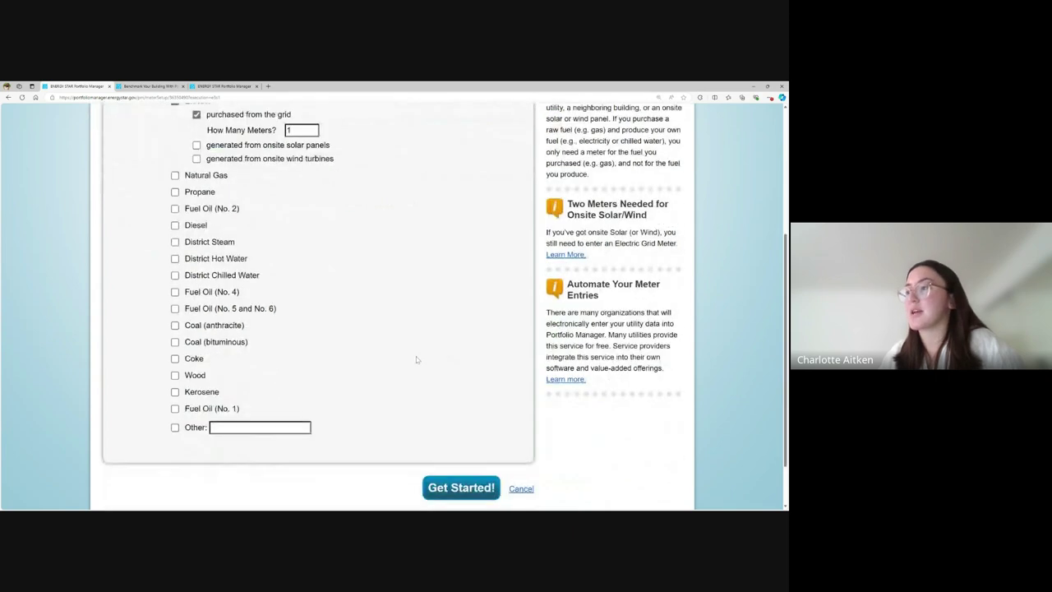
click(449, 460)
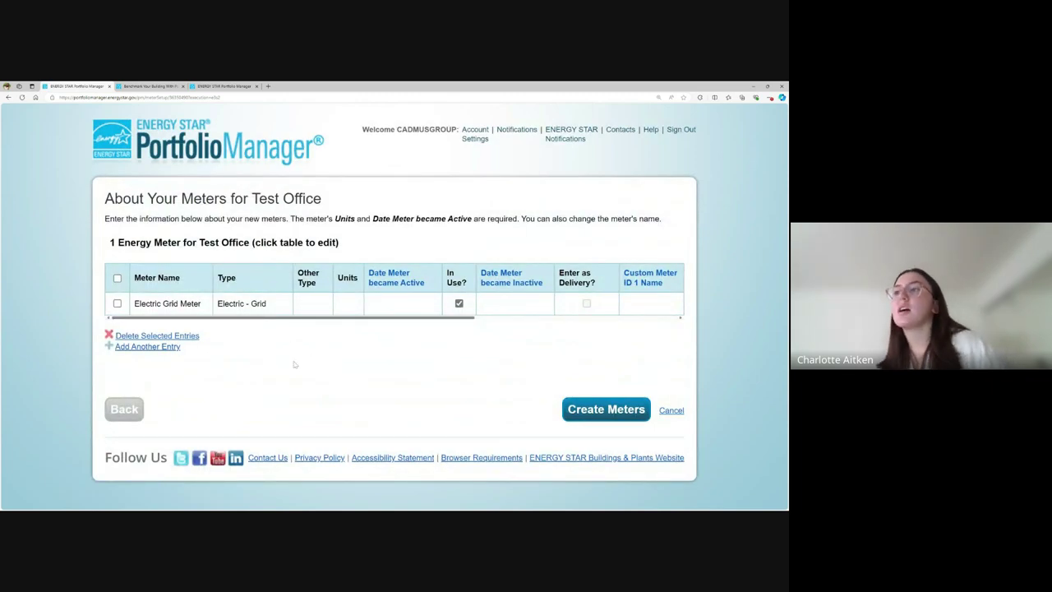
Set the electric grid meter's units to kWh and the date it became active to 12/1/2023
click(183, 310)
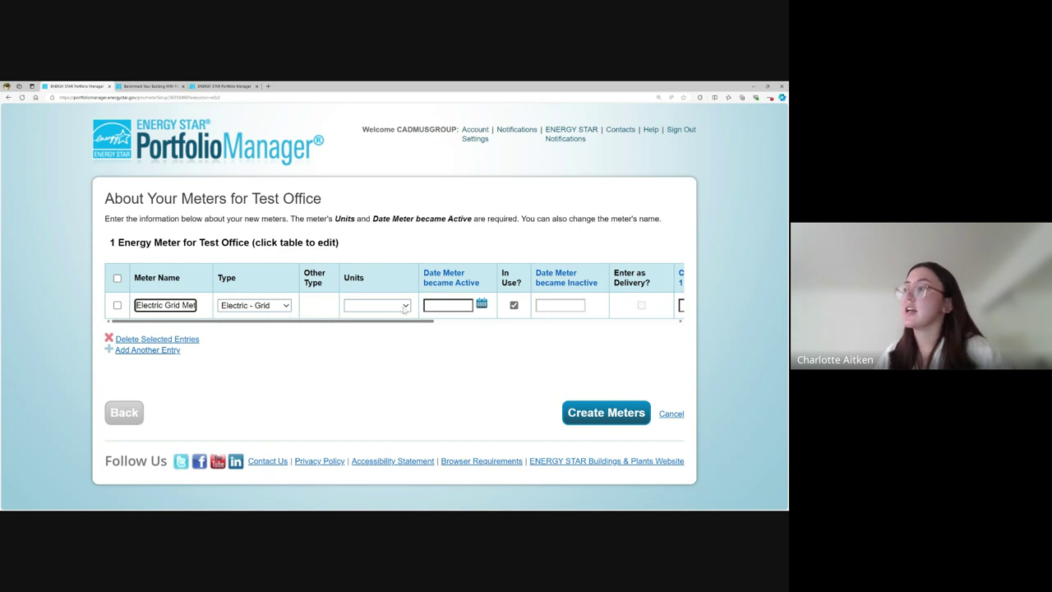
click(379, 360)
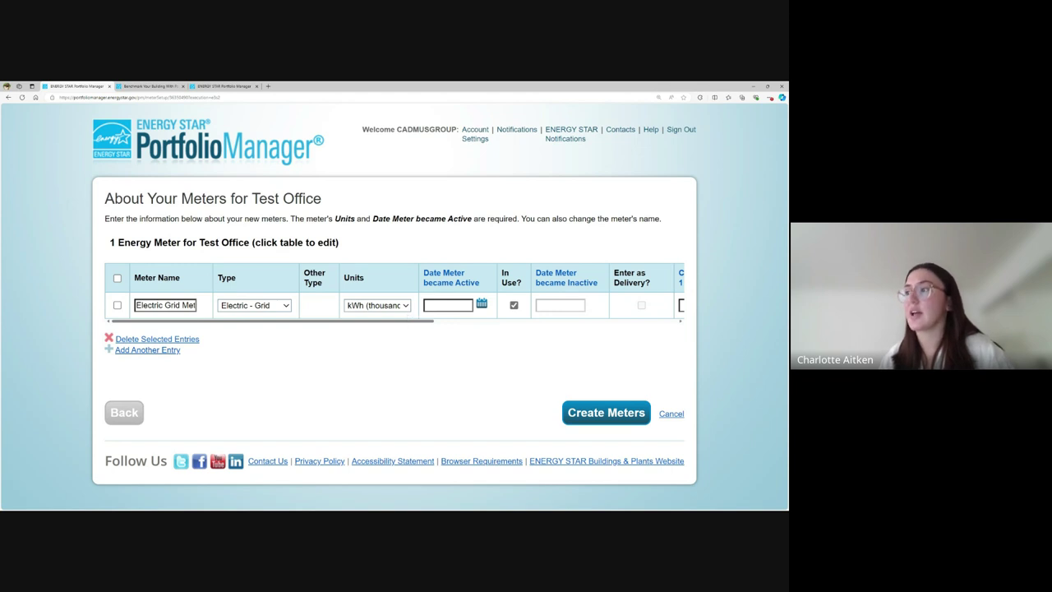
click(378, 305)
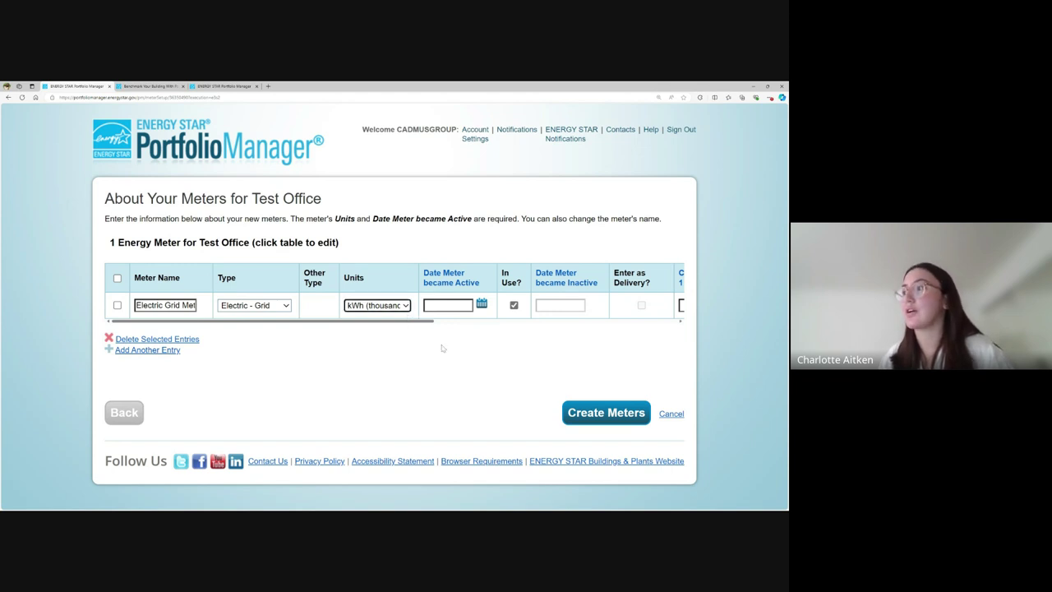
click(448, 305)
text(12/1/2023)
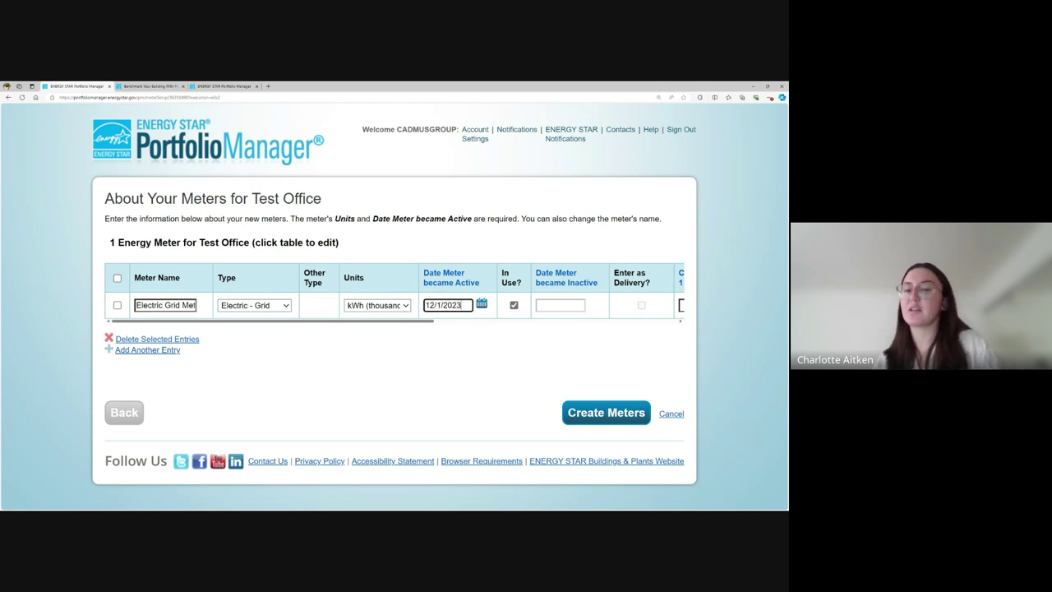
Change the date the electric grid meter became active to 1/1/2023 and create the meter
click(423, 360)
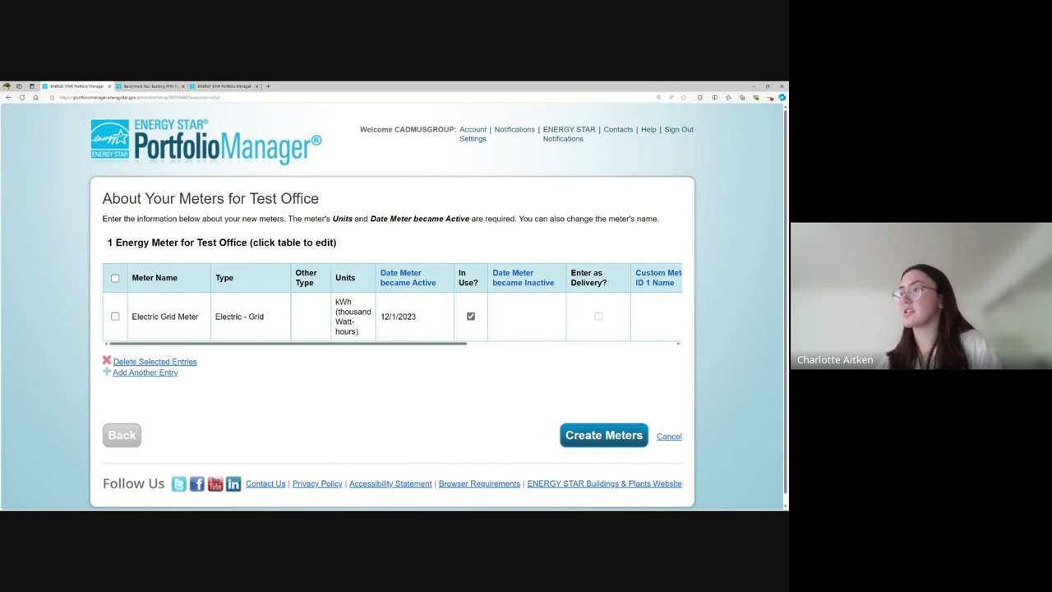
click(401, 325)
key(BackSpace)
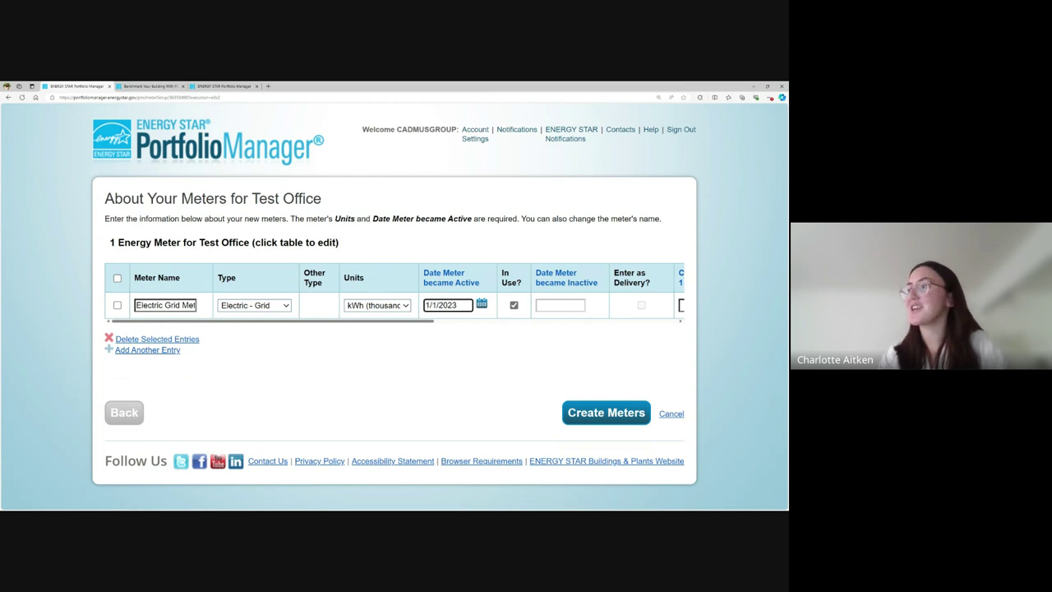
click(443, 357)
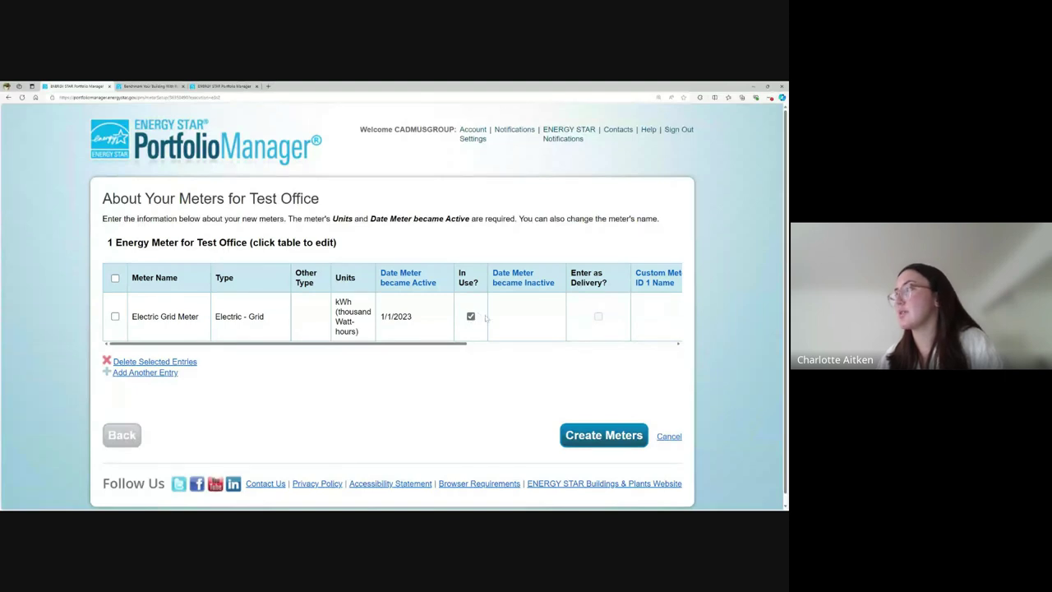
click(597, 436)
Include the electric grid meter in Test Office's metrics as partial consumption covering only tenant areas (all energy loads), and apply the selections
scroll(481, 351, down, 1)
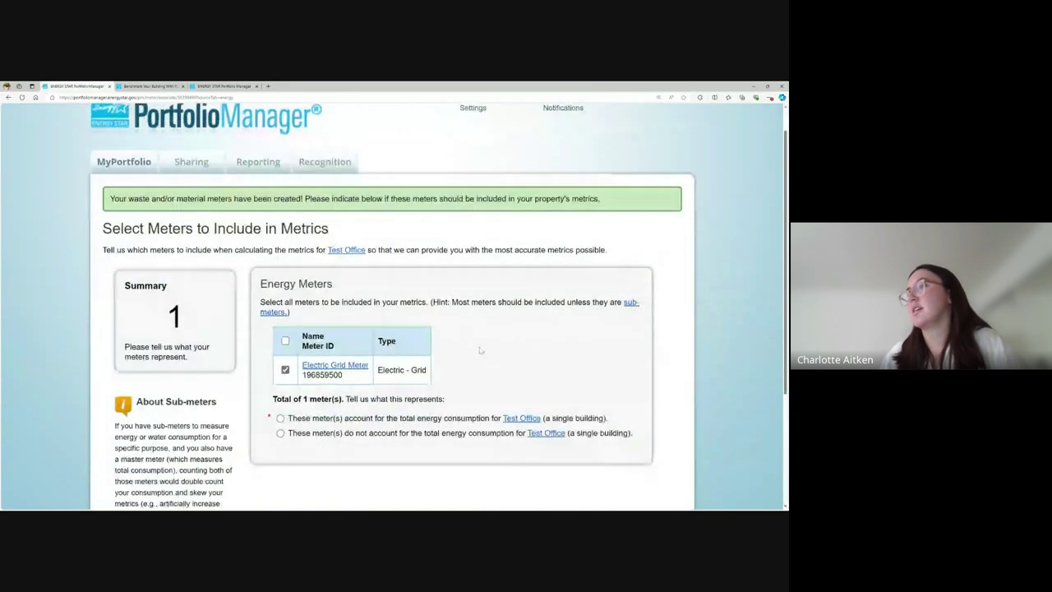
scroll(481, 351, down, 2)
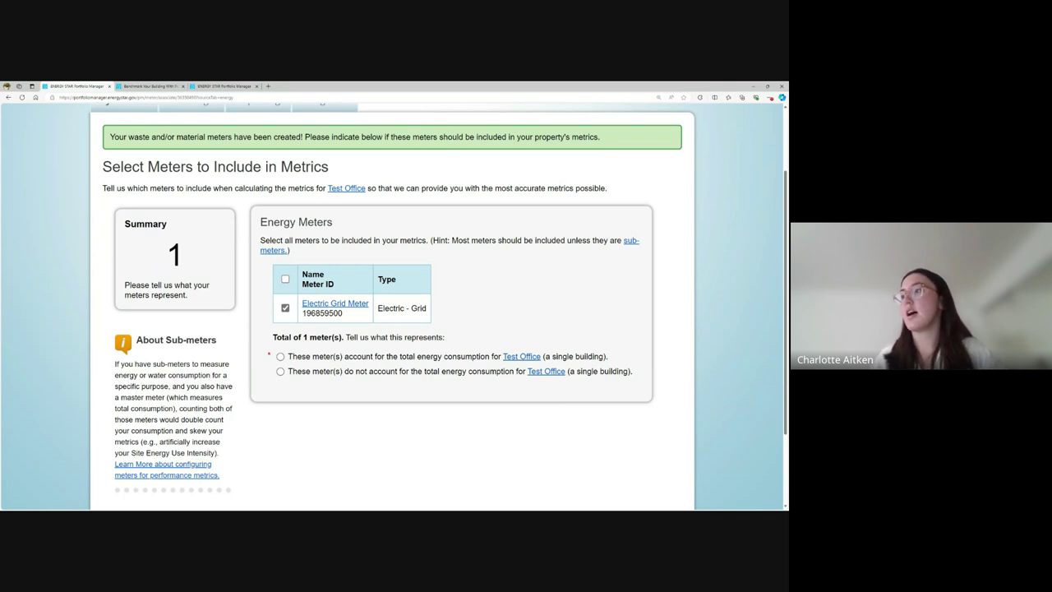
click(280, 370)
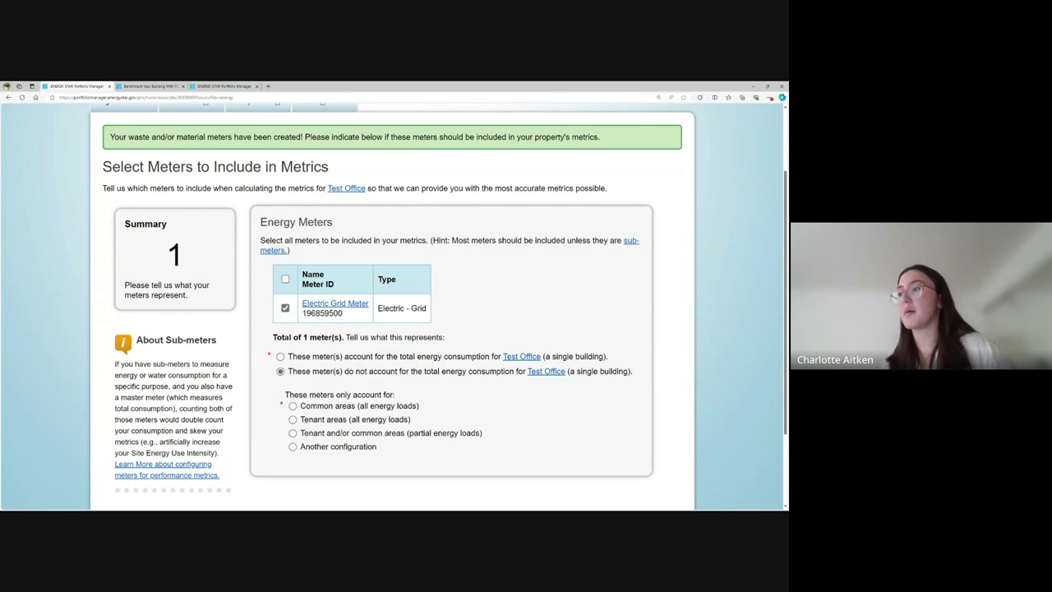
click(280, 356)
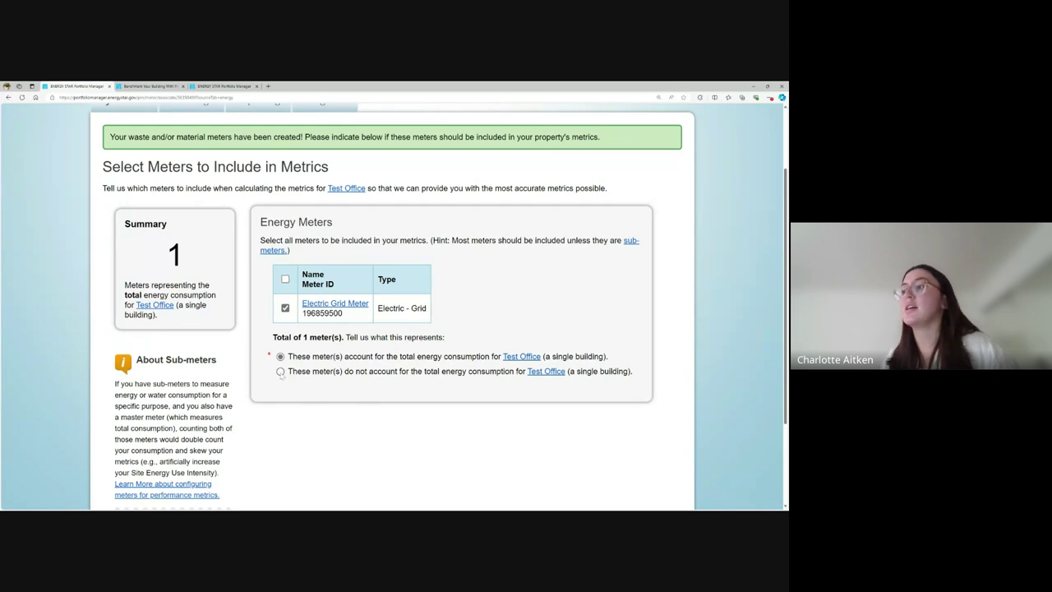
click(281, 372)
scroll(270, 419, down, 2)
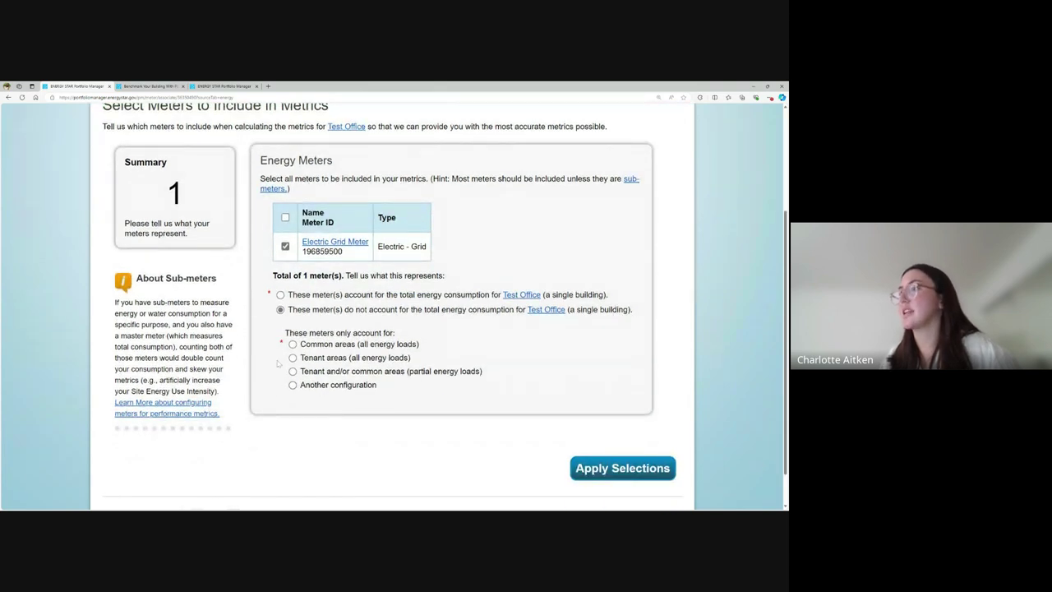
click(293, 359)
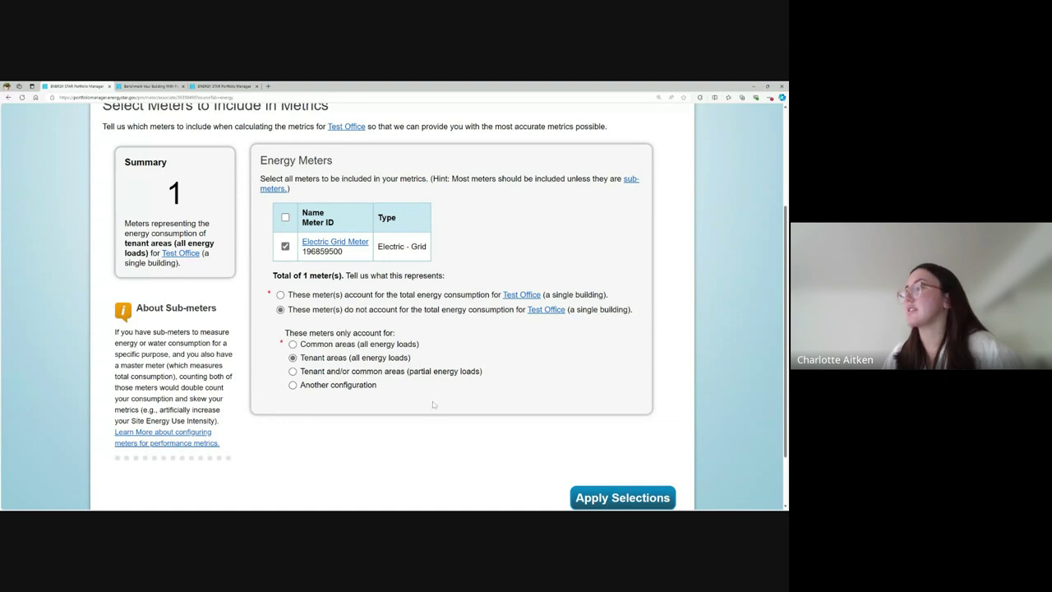
scroll(433, 405, down, 1)
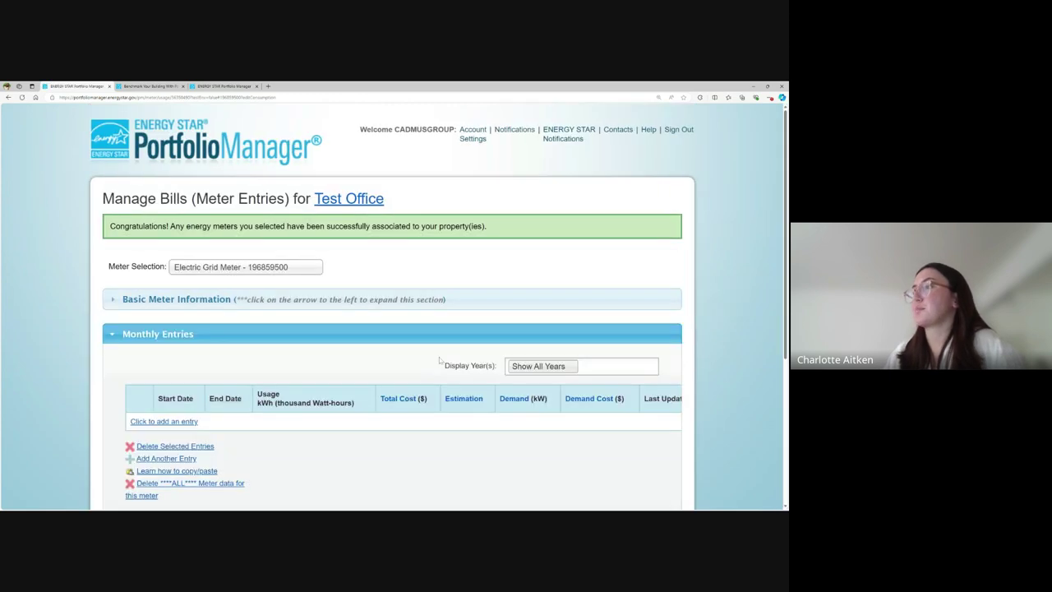
scroll(447, 419, down, 2)
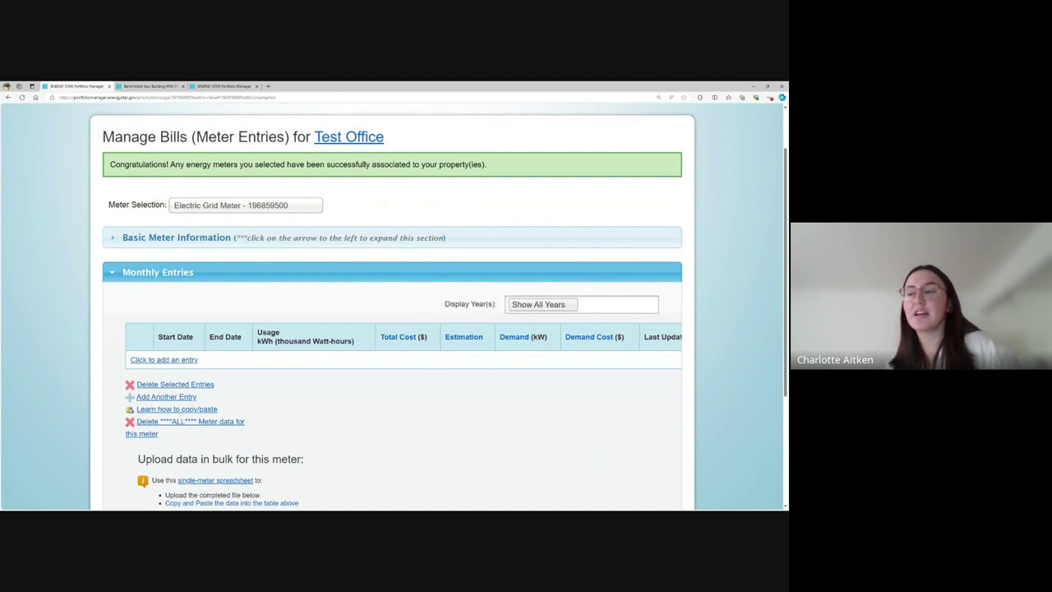
scroll(449, 417, down, 1)
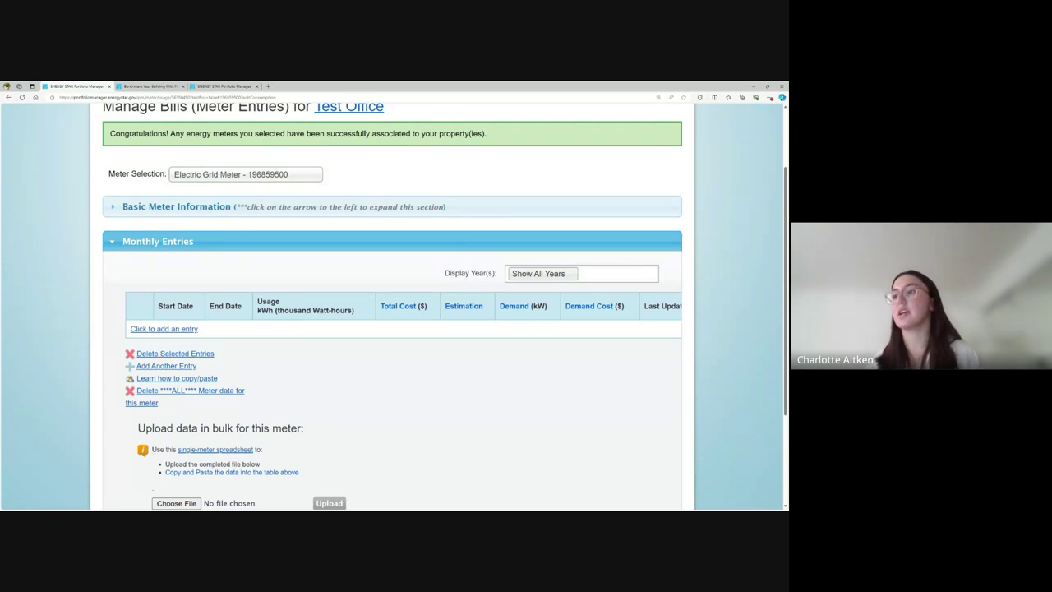
click(177, 330)
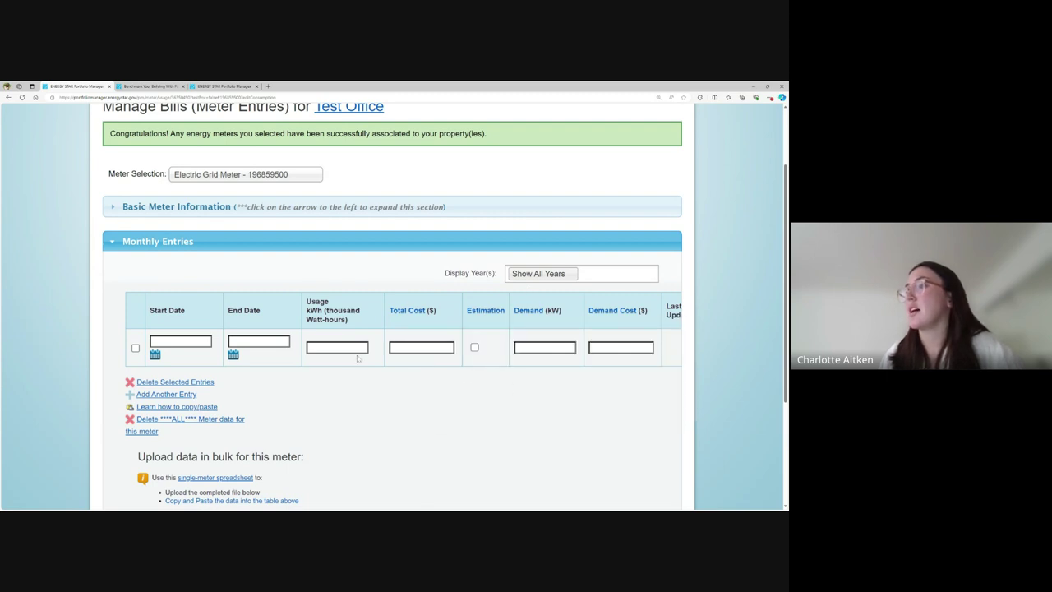
click(180, 342)
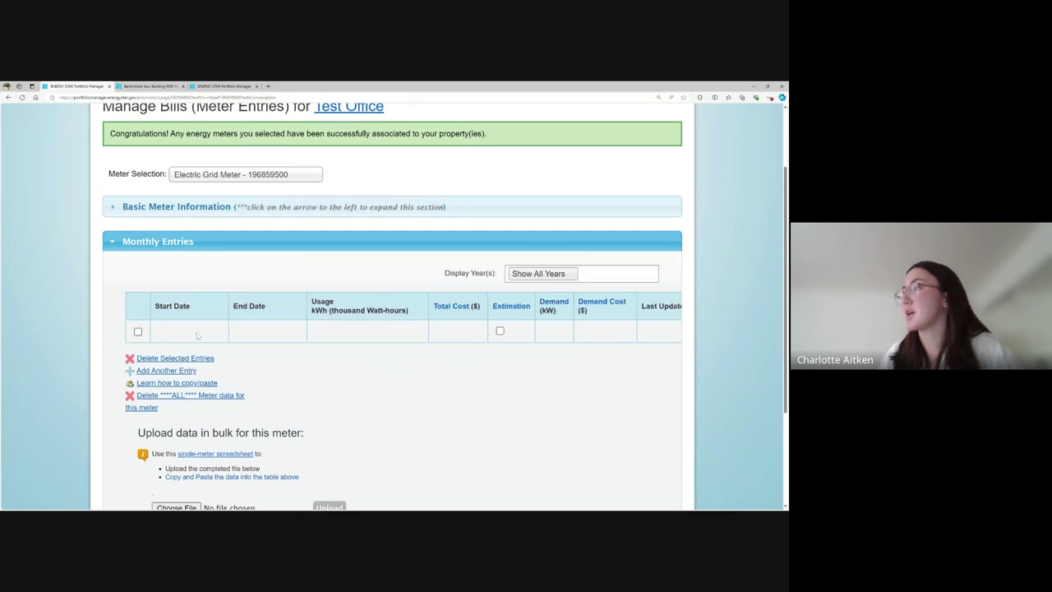
scroll(304, 373, down, 1)
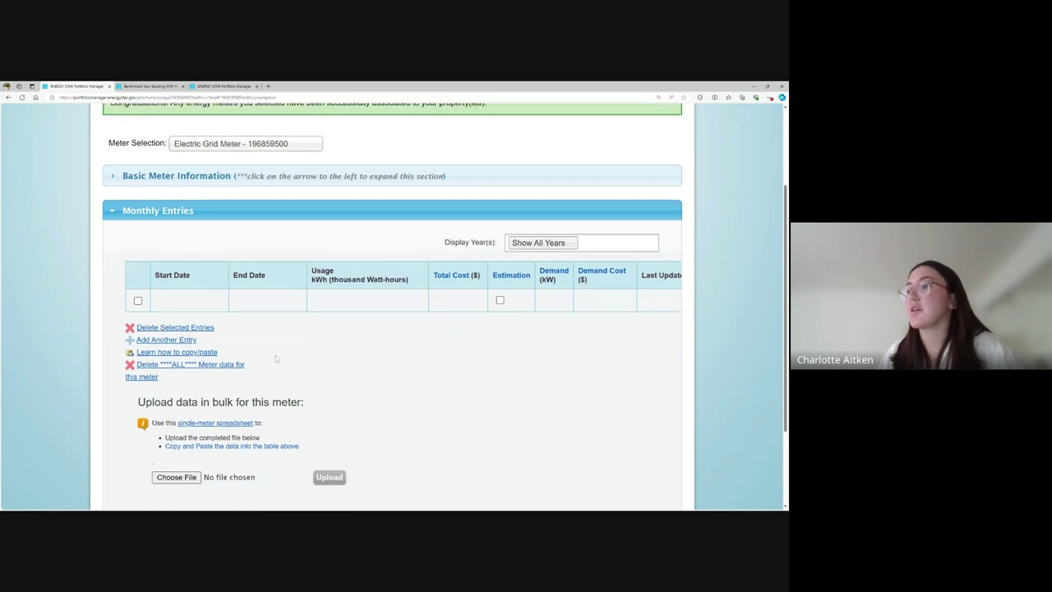
click(136, 302)
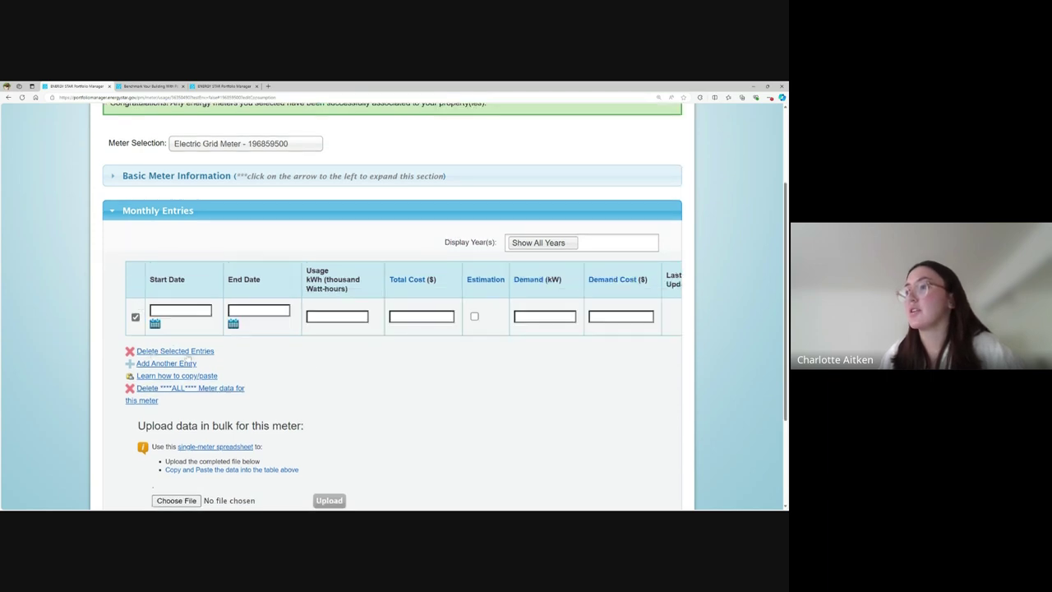
click(186, 352)
click(498, 314)
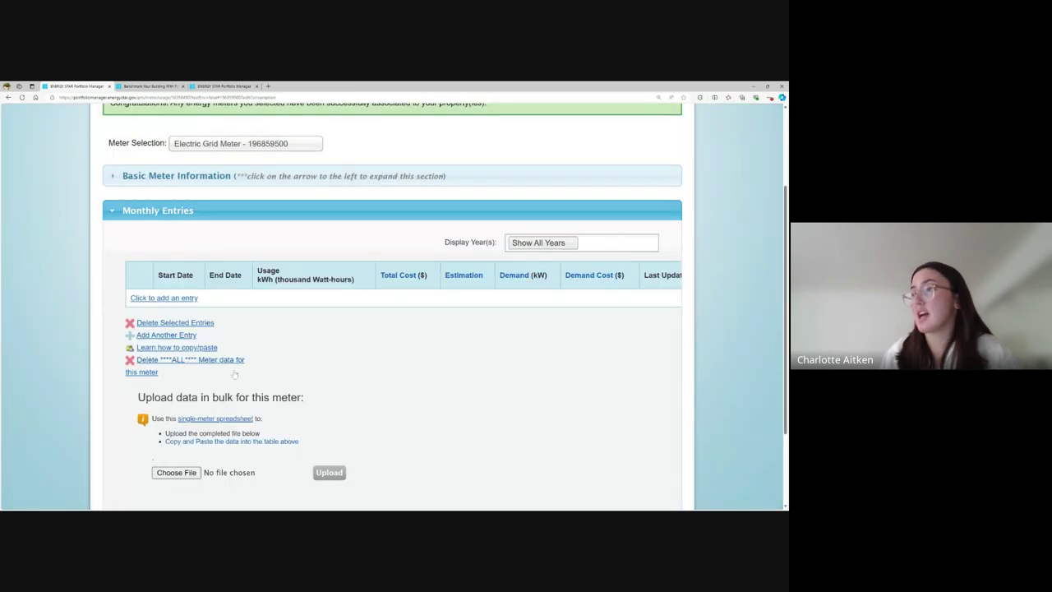
Get the single-meter spreadsheet template and upload the completed consumption file ending in _en_MDE.xlsx to the electric grid meter
scroll(316, 379, down, 2)
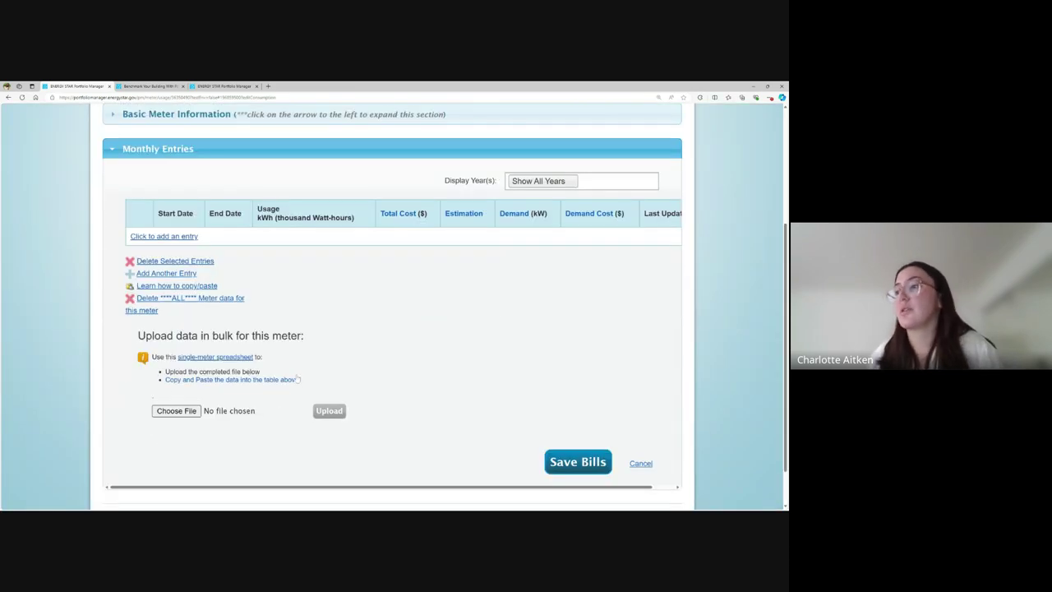
click(214, 358)
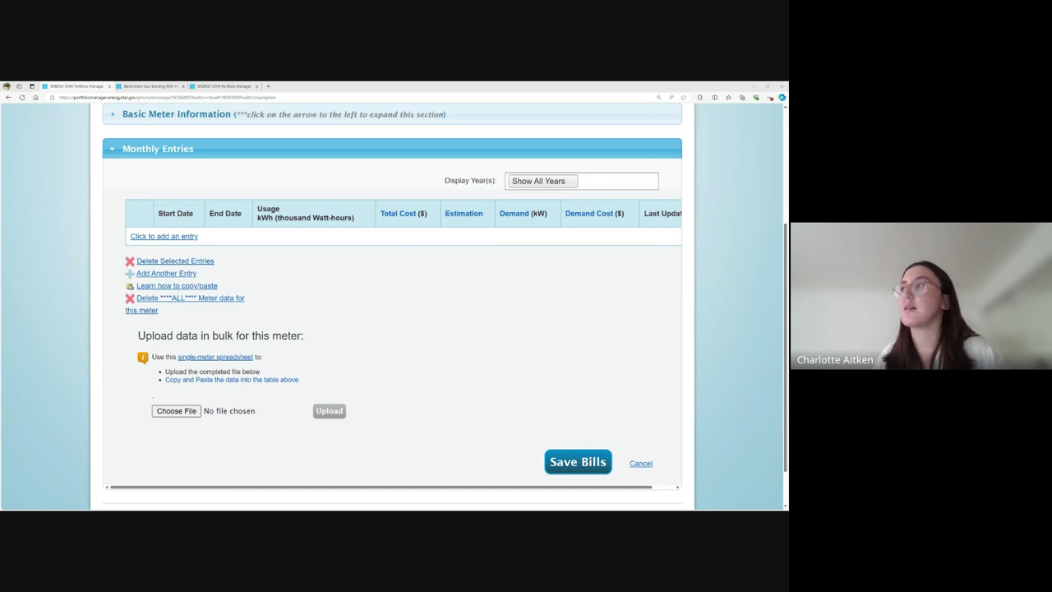
click(370, 278)
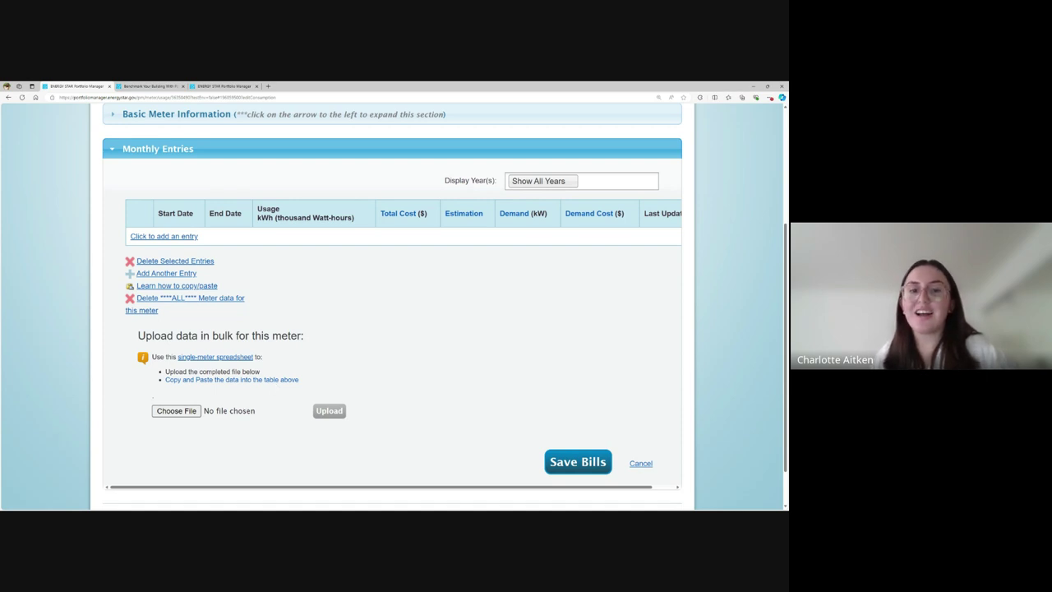
click(184, 411)
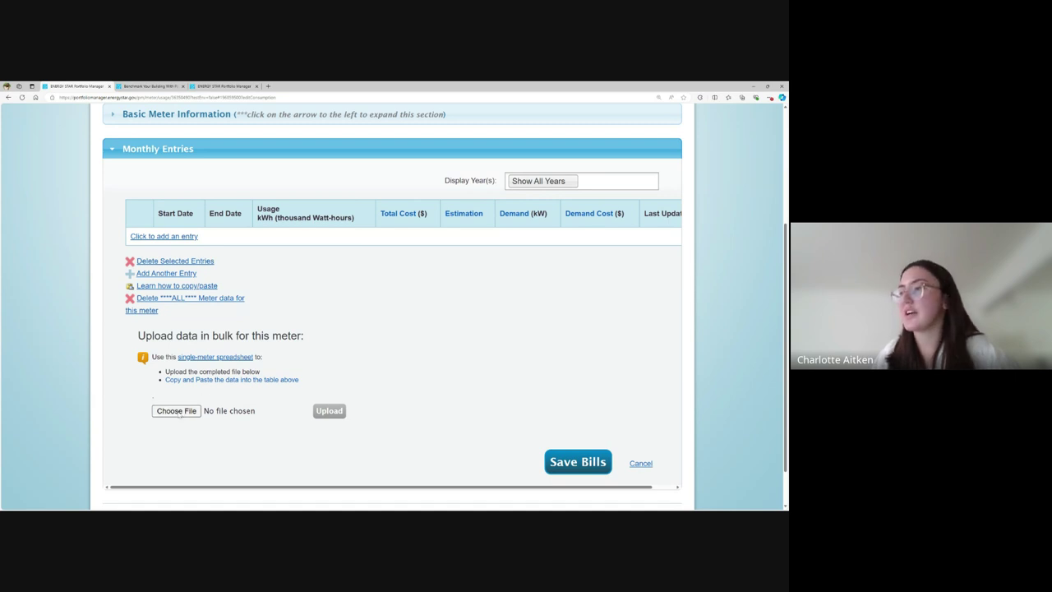
click(179, 413)
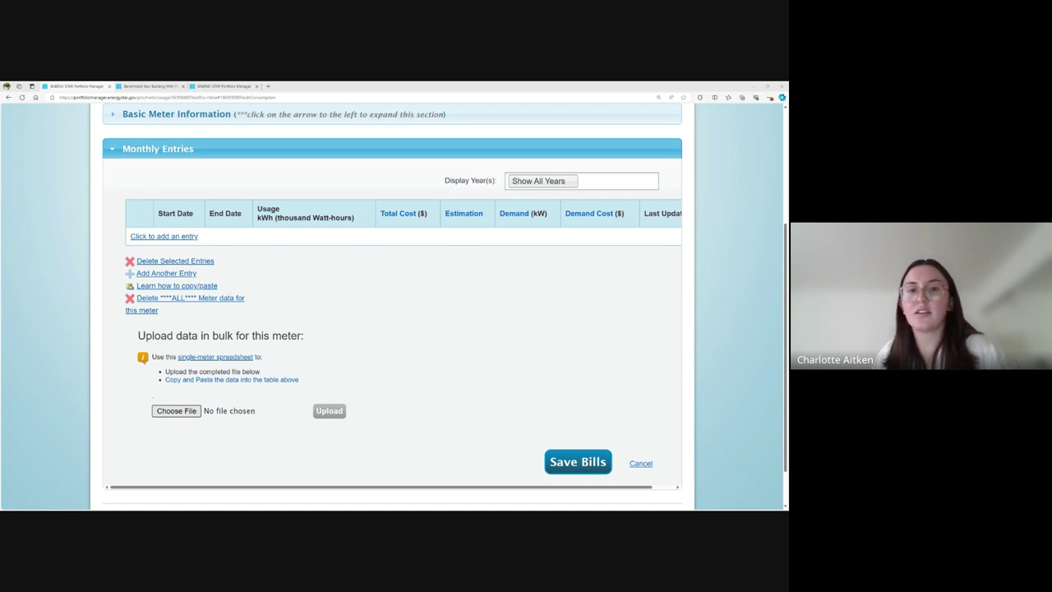
key(Return)
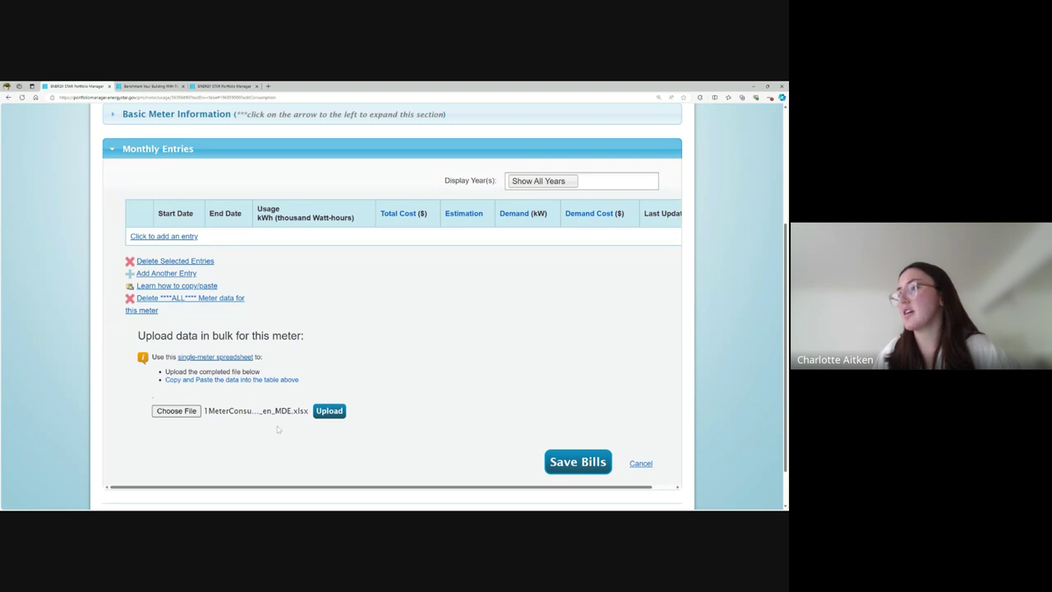
click(329, 411)
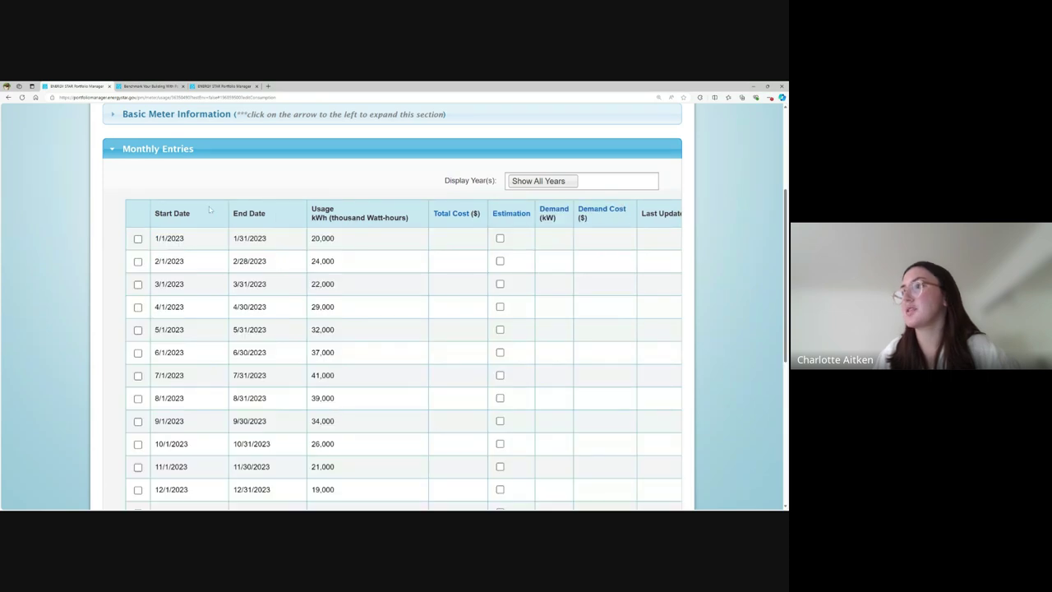
Check the uploaded monthly electricity entries from 1/1/2023 through 1/31/2024 and save the bills
scroll(415, 424, down, 2)
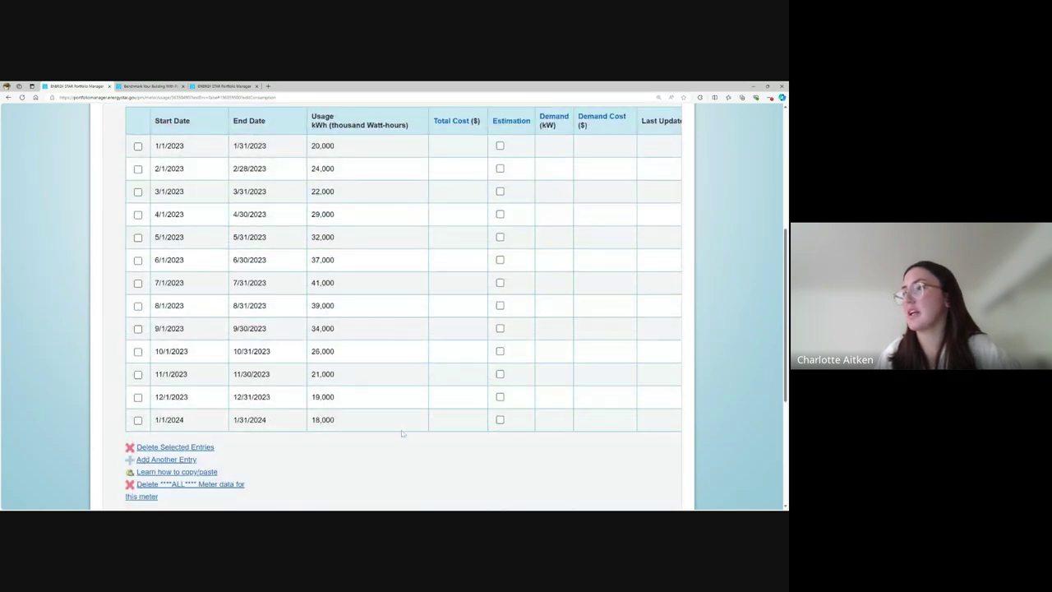
scroll(401, 428, up, 1)
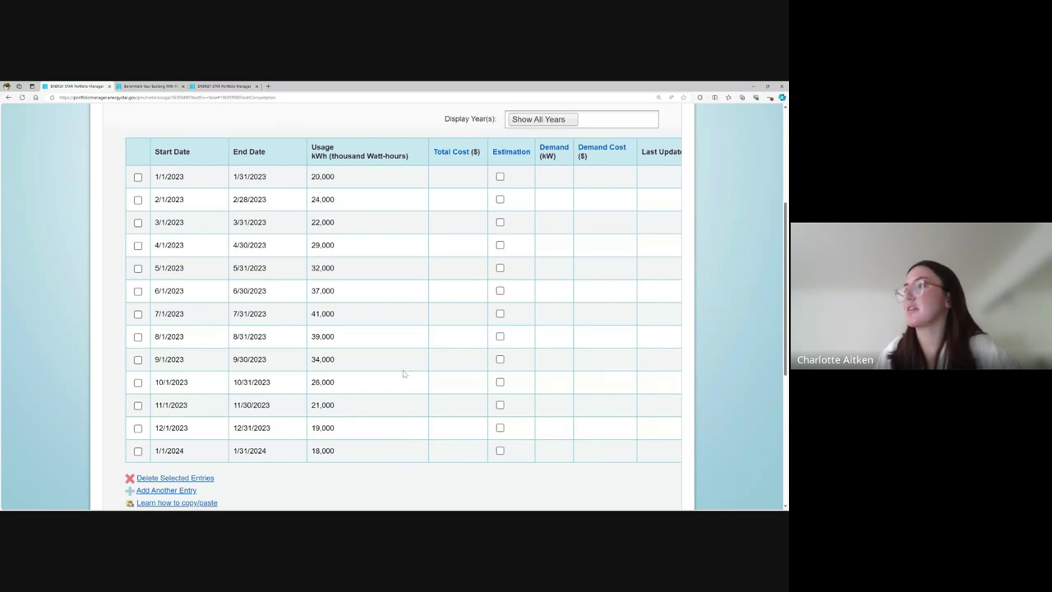
scroll(402, 375, up, 1)
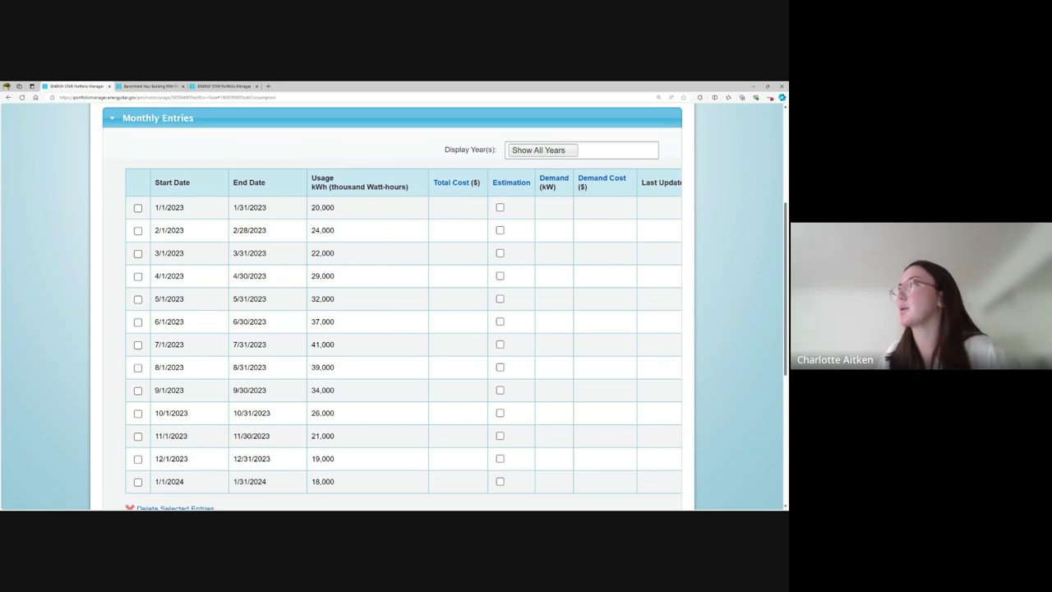
scroll(436, 249, down, 7)
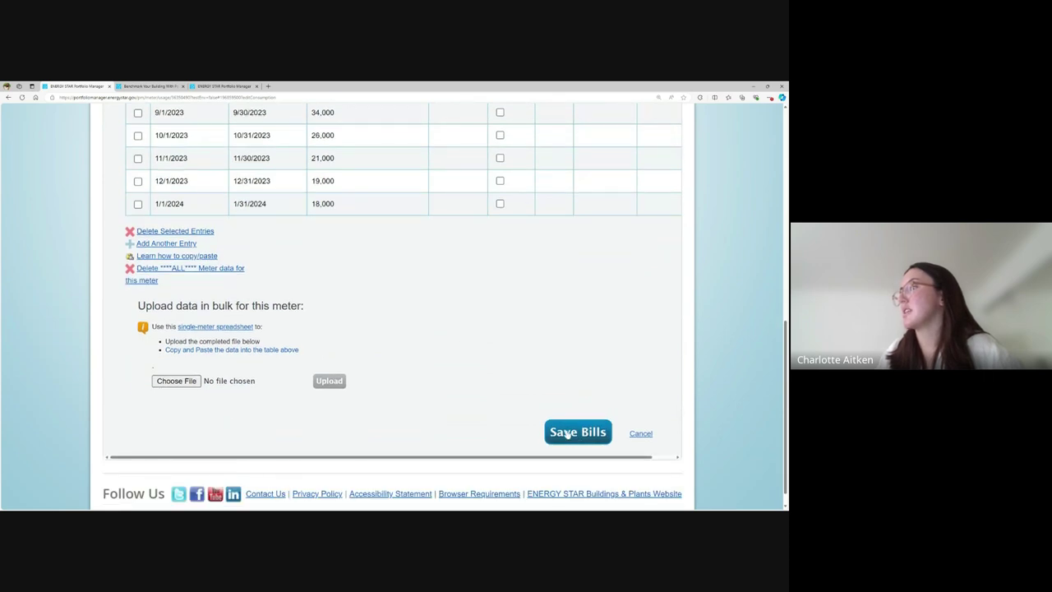
click(567, 434)
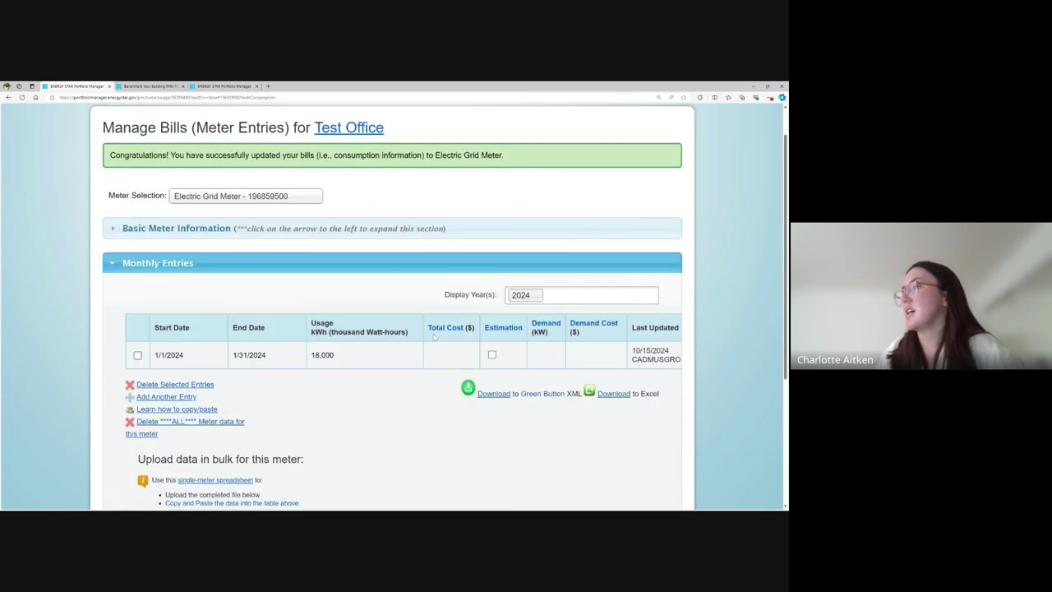
Show the meter's saved bills for all years, review the monthly entries and return to the Test Office property page
scroll(441, 346, up, 1)
click(546, 326)
click(546, 342)
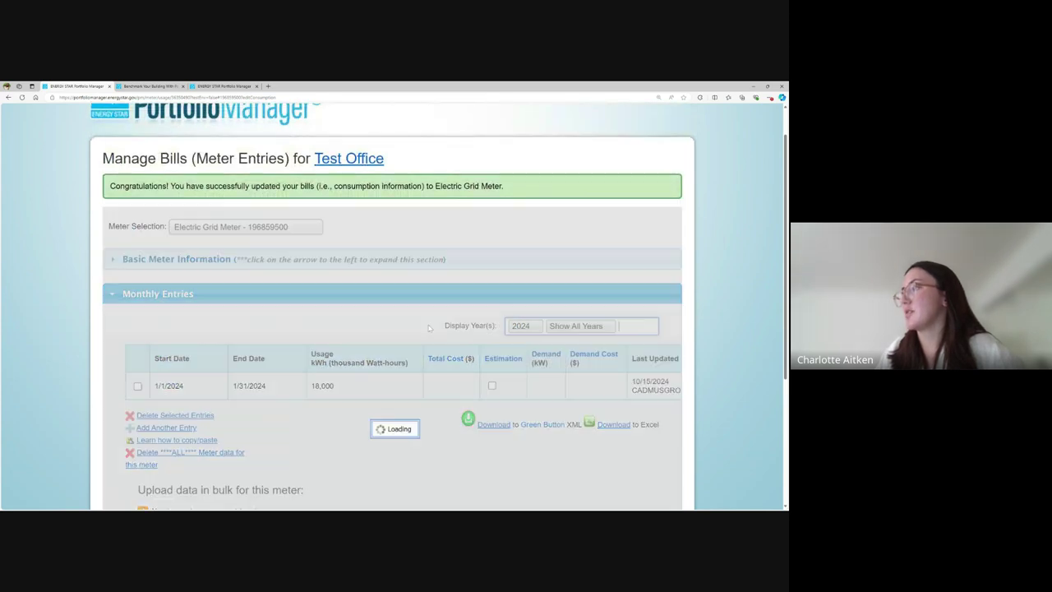
scroll(414, 341, down, 6)
scroll(414, 342, down, 2)
scroll(414, 342, up, 2)
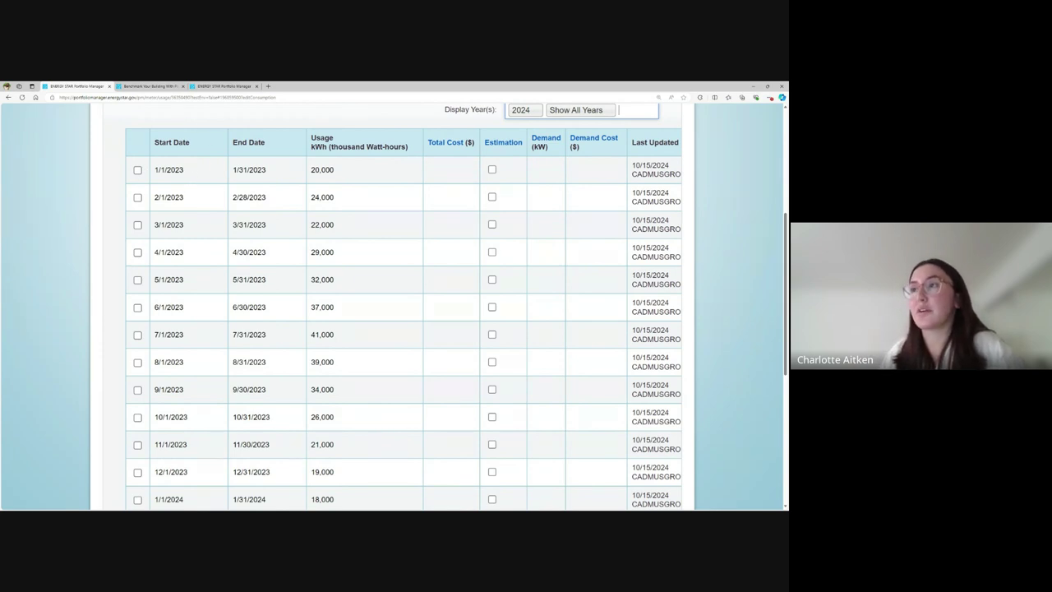
scroll(214, 255, down, 2)
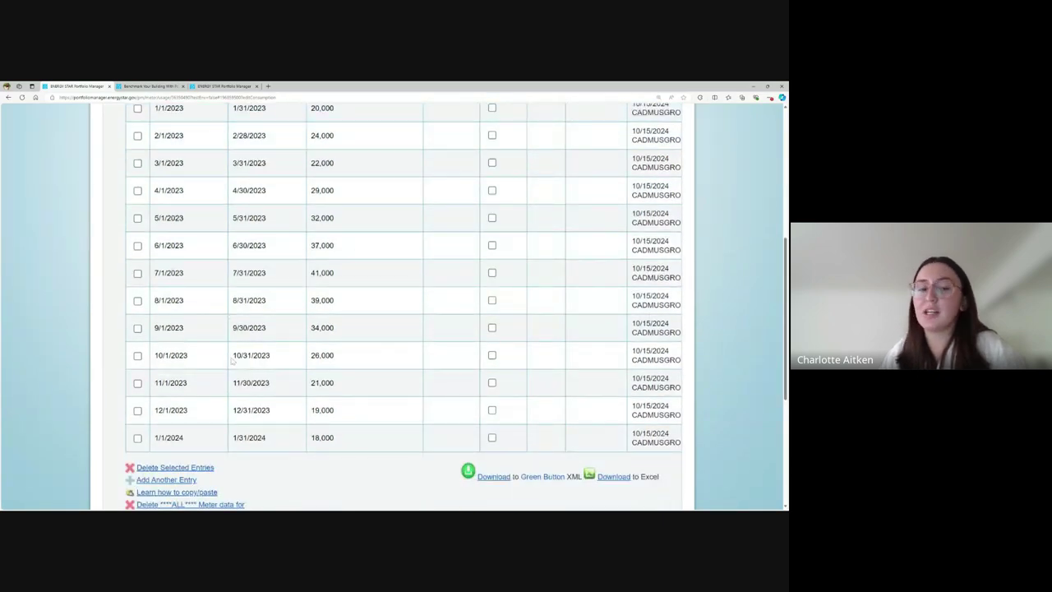
scroll(231, 360, up, 3)
scroll(308, 377, up, 3)
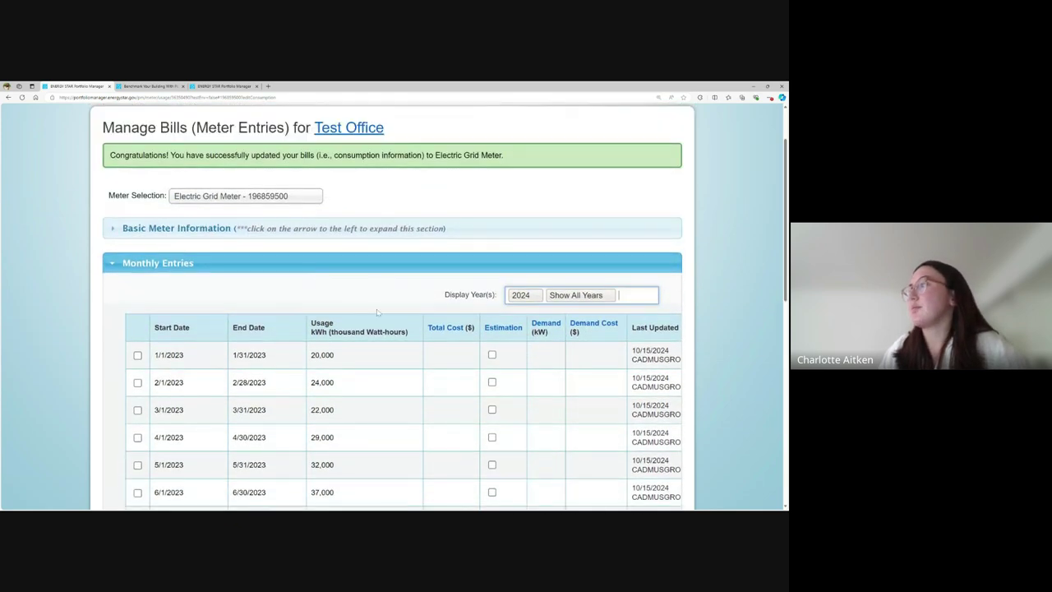
scroll(375, 312, up, 1)
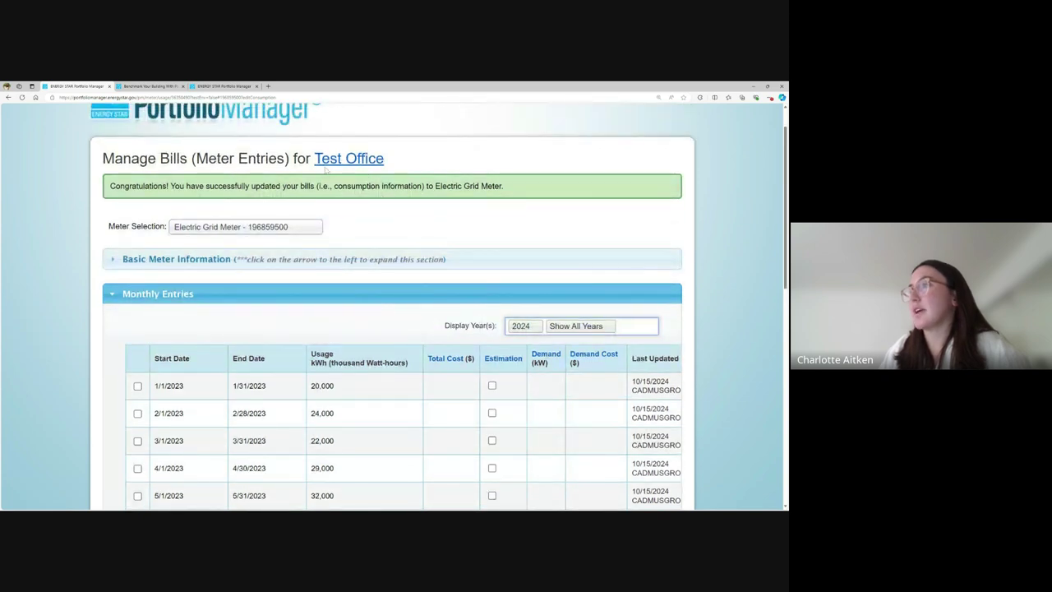
click(334, 161)
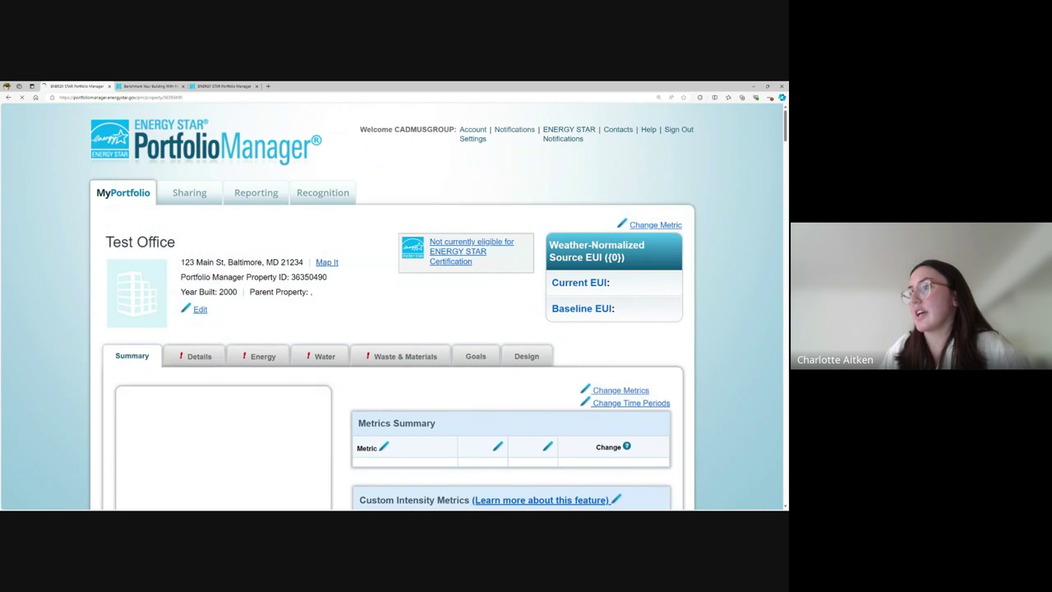
Start adding an energy meter to Test Office, choosing Fuel Oil (No. 2) as the energy source with one meter
click(241, 367)
scroll(271, 386, down, 4)
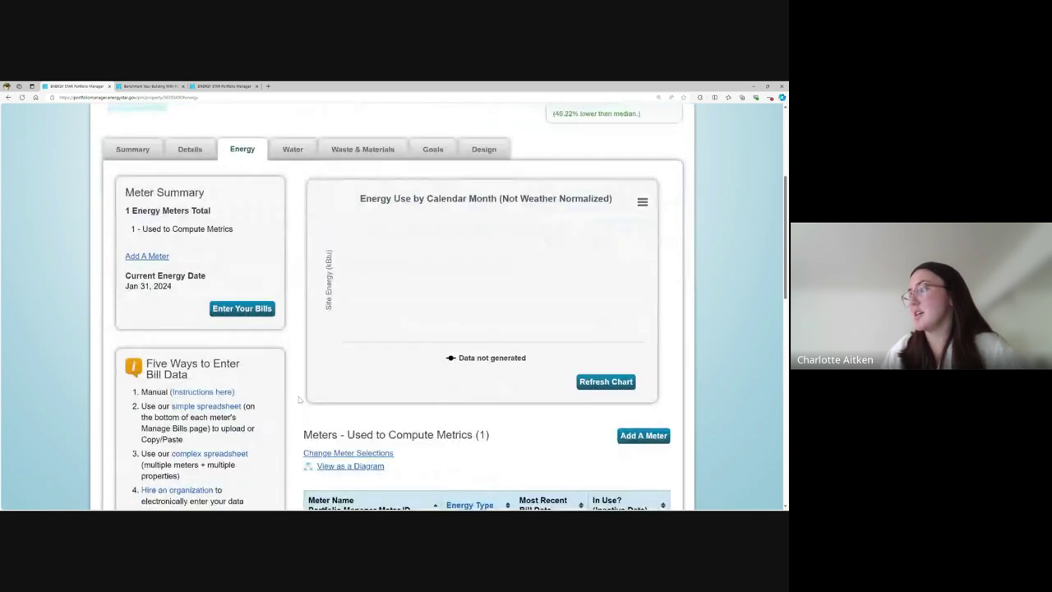
click(649, 345)
scroll(301, 349, down, 1)
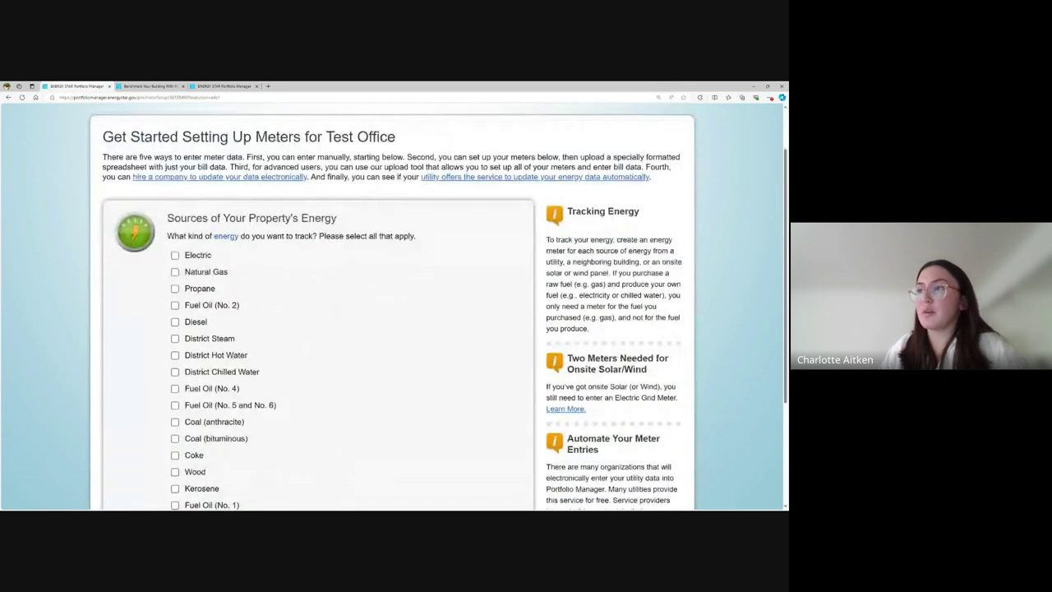
click(175, 305)
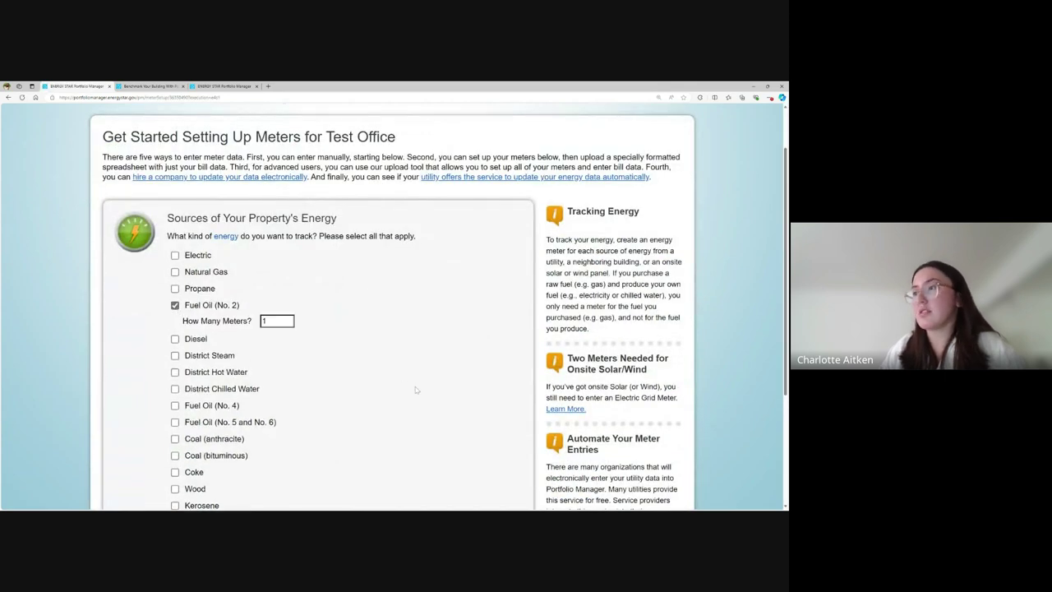
scroll(416, 390, down, 1)
scroll(400, 379, down, 1)
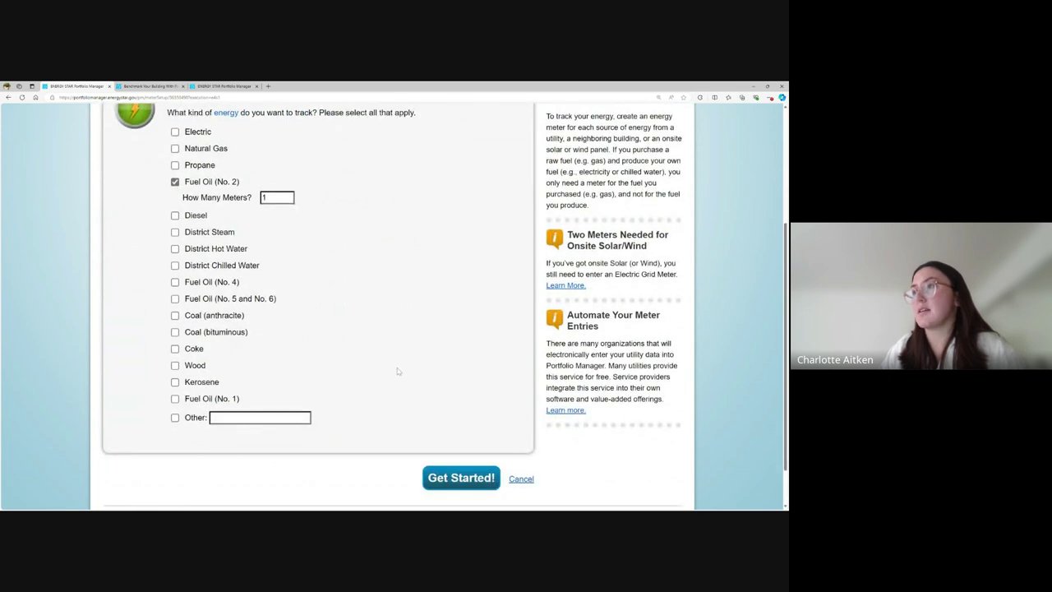
scroll(397, 371, up, 1)
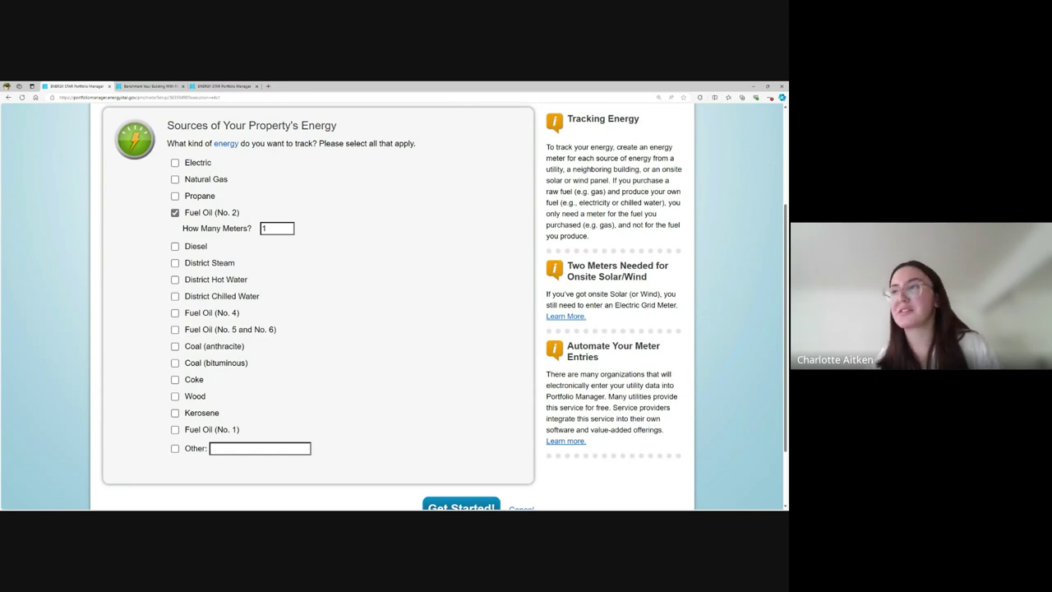
scroll(402, 371, down, 1)
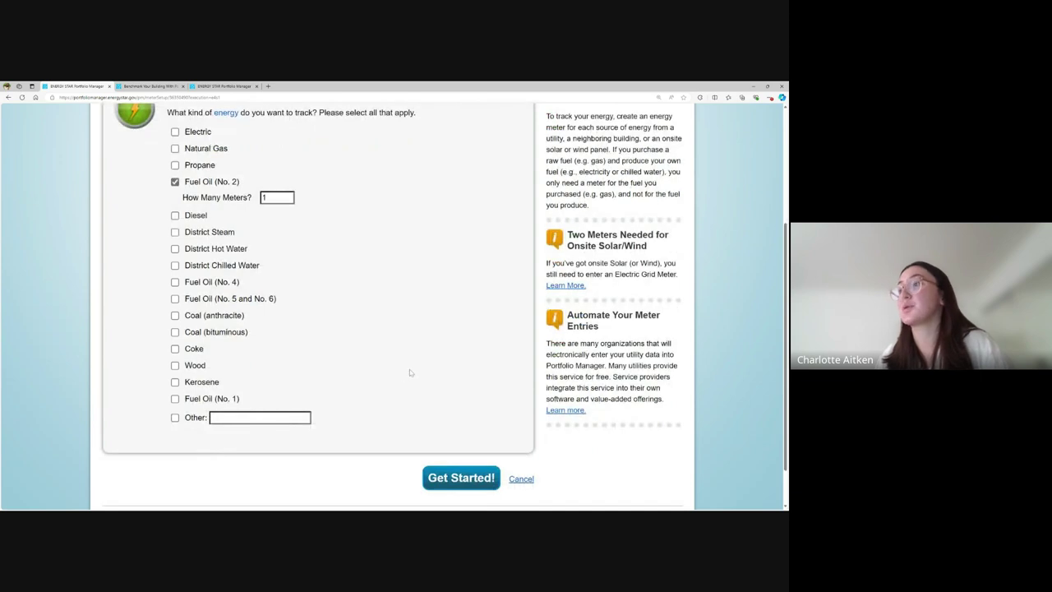
click(443, 478)
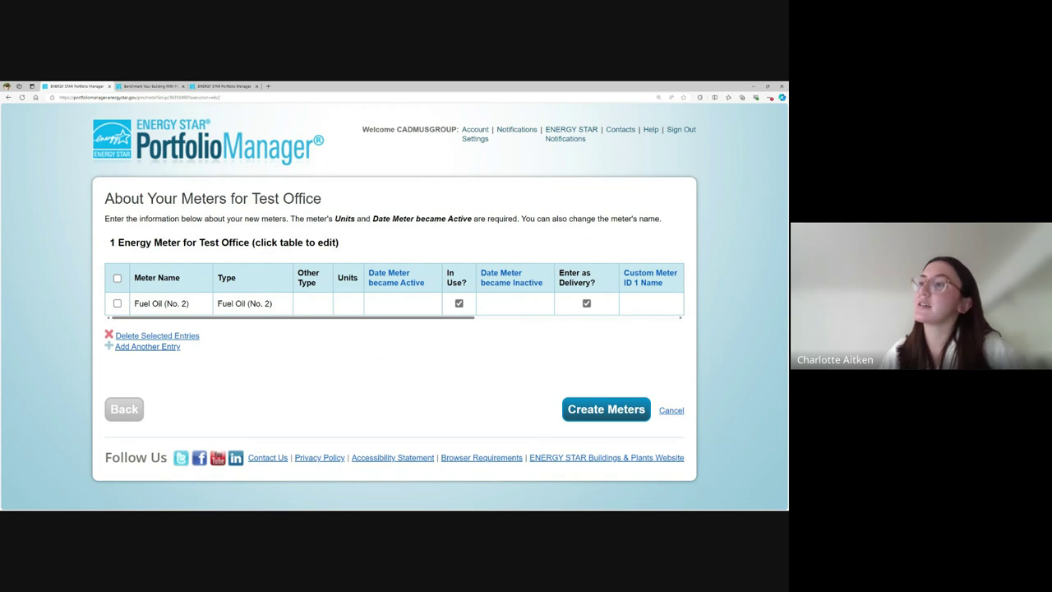
Set the Fuel Oil (No. 2) meter's units to Gallons (US) and its active date to 1/1/2023, and create the meter
click(396, 304)
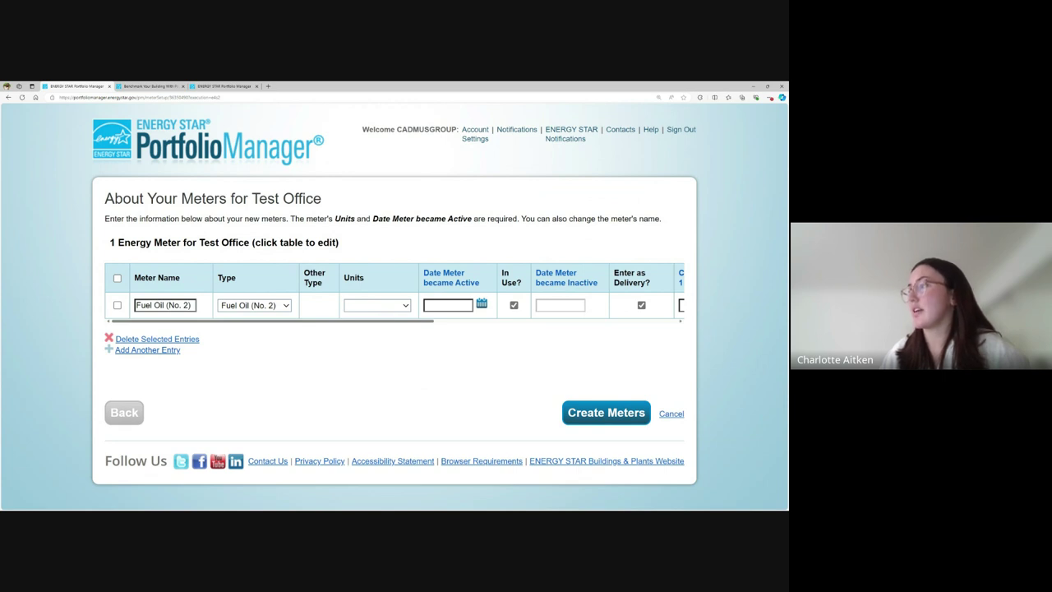
click(377, 329)
click(448, 305)
text(1/1/2023)
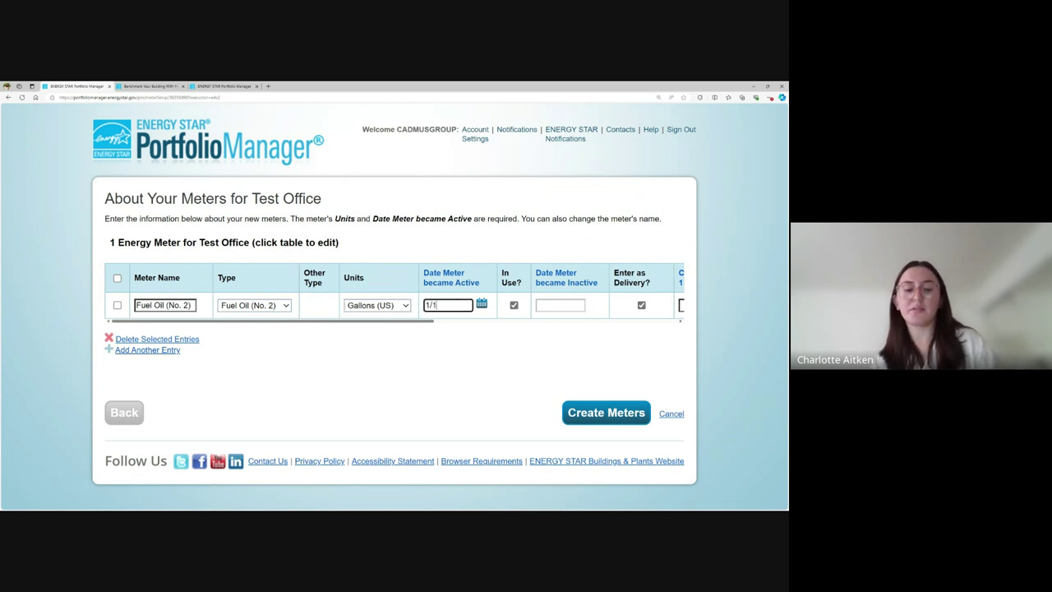
click(468, 357)
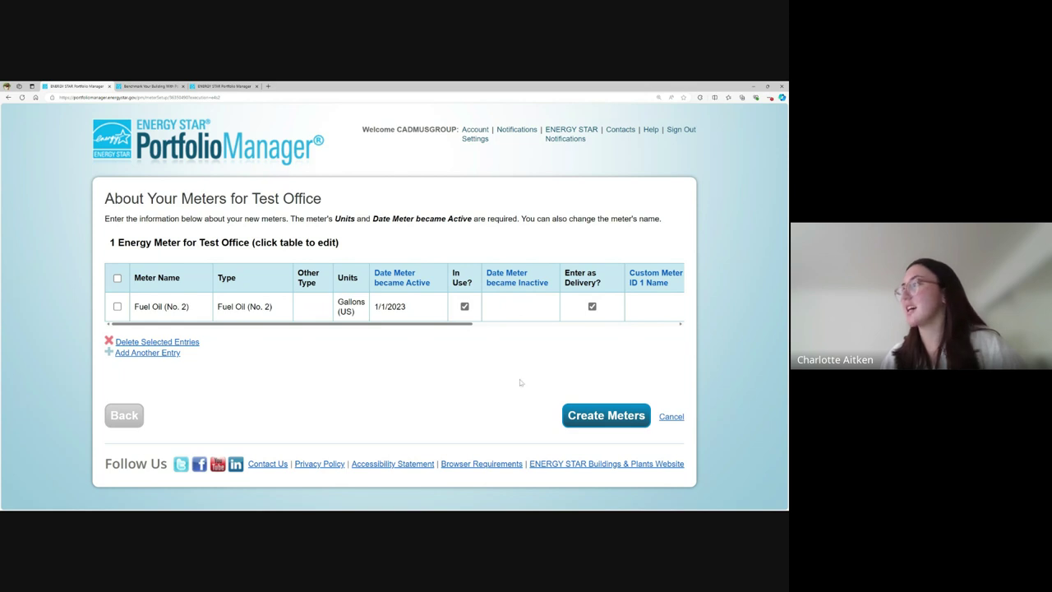
click(599, 420)
Mark the electric grid and fuel oil meters as accounting for Test Office's total energy consumption and apply the selections
scroll(481, 360, down, 3)
scroll(483, 349, down, 1)
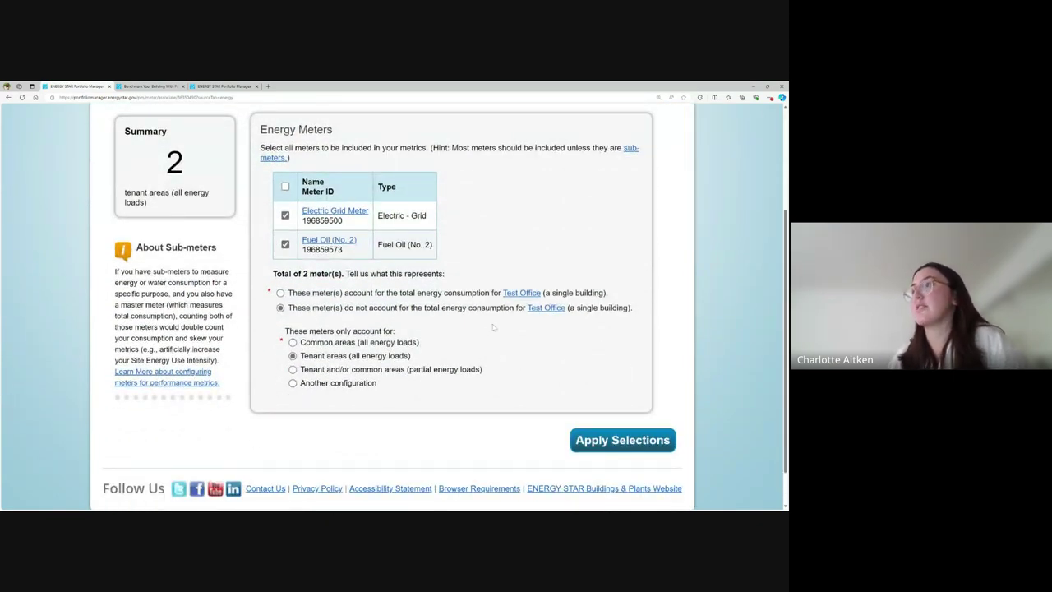
scroll(493, 327, up, 1)
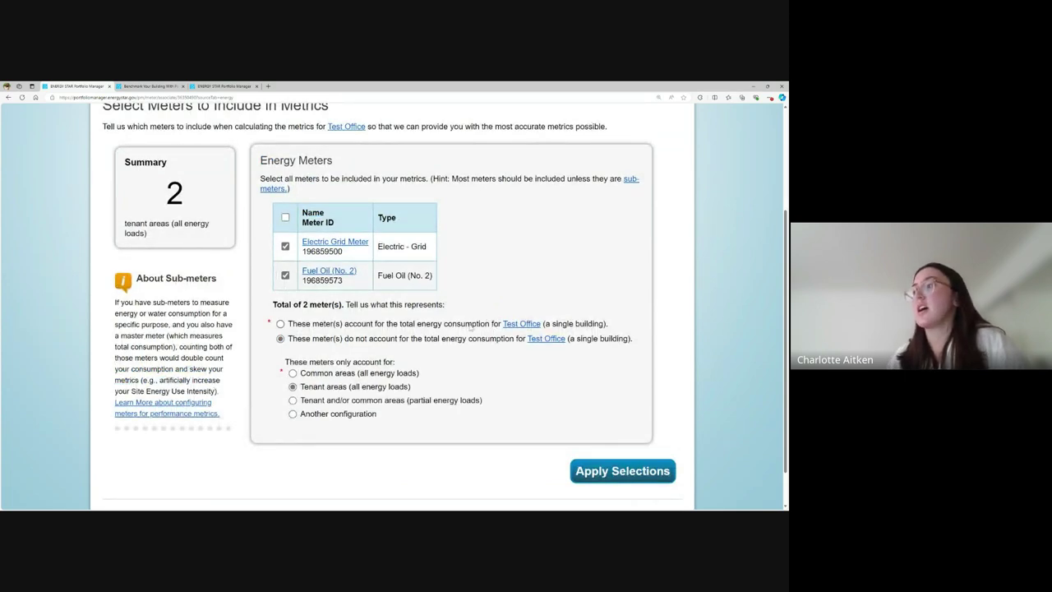
click(280, 324)
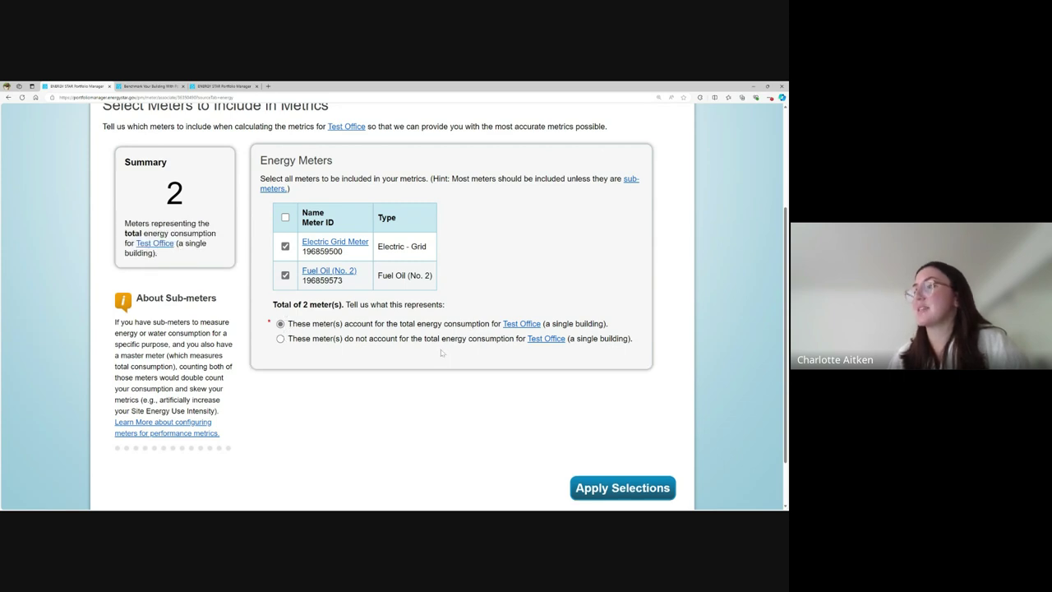
click(599, 490)
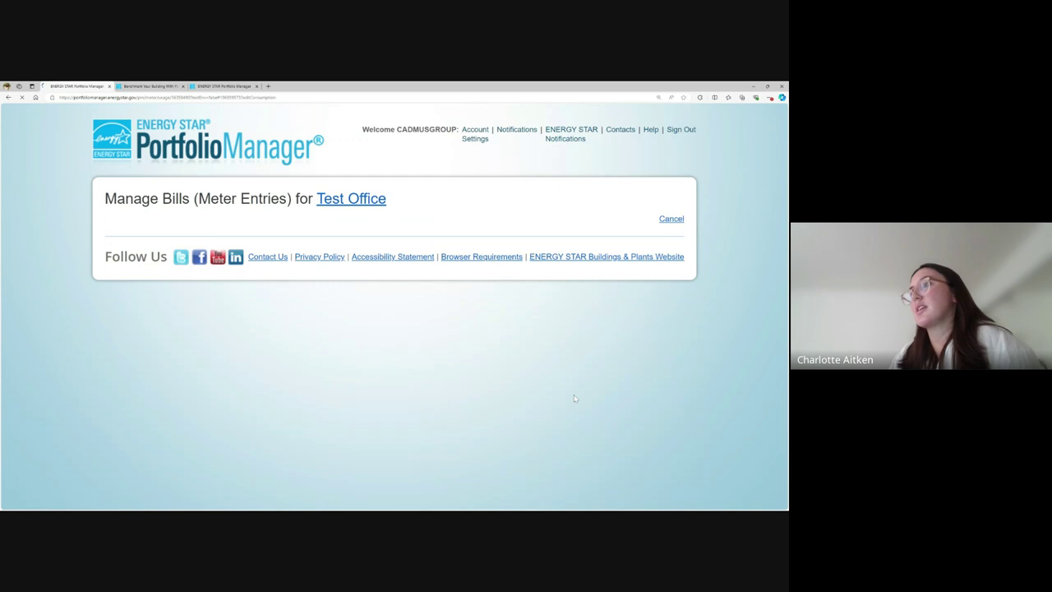
Add a fuel oil entry with delivery date 1/15/2023 and a quantity of -1000 gallons
scroll(397, 371, down, 2)
scroll(435, 400, down, 2)
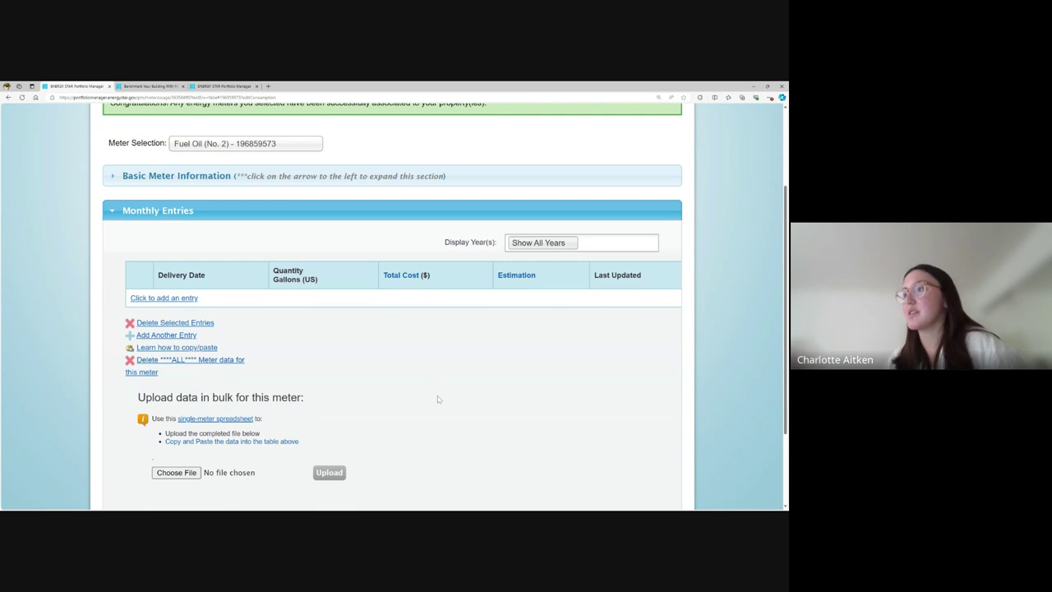
click(179, 299)
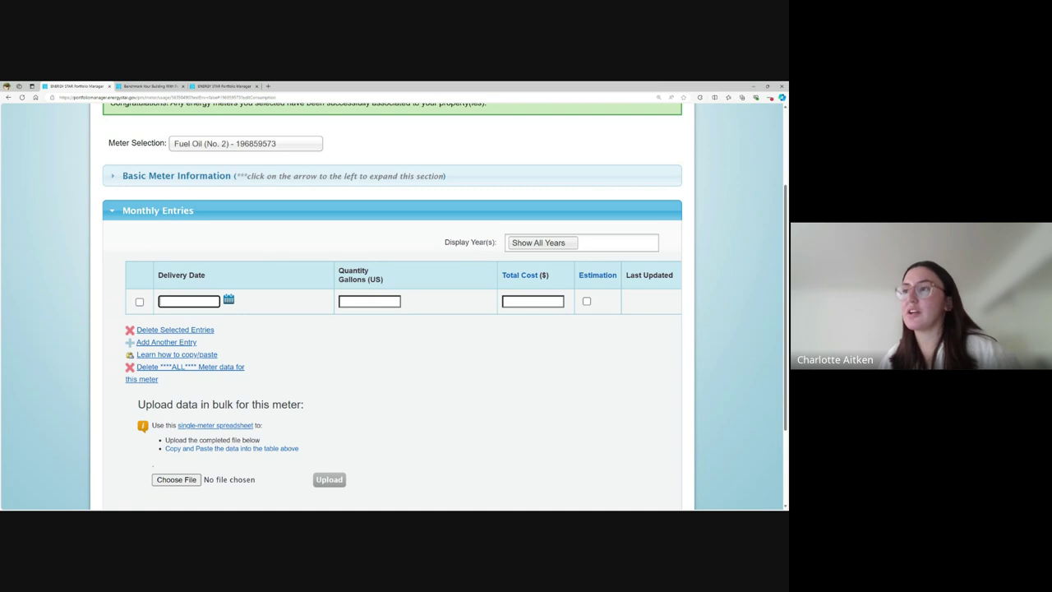
text(1/15/2023)
click(362, 341)
click(362, 303)
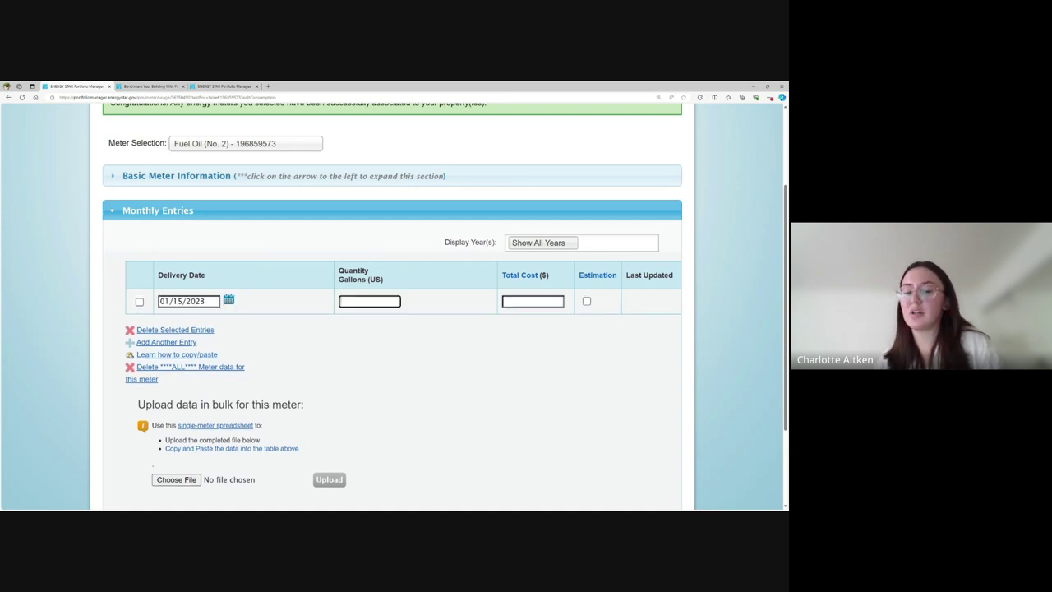
text(1000)
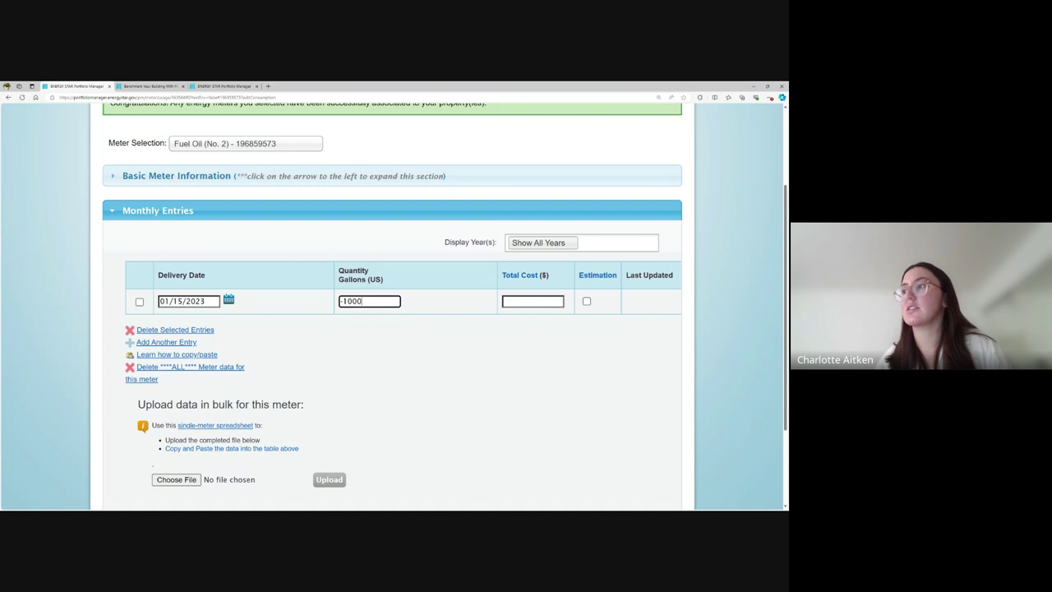
click(367, 248)
Justify the negative fuel oil consumption as Other, specifying "Food Service Facility", and save the bills
scroll(411, 361, down, 2)
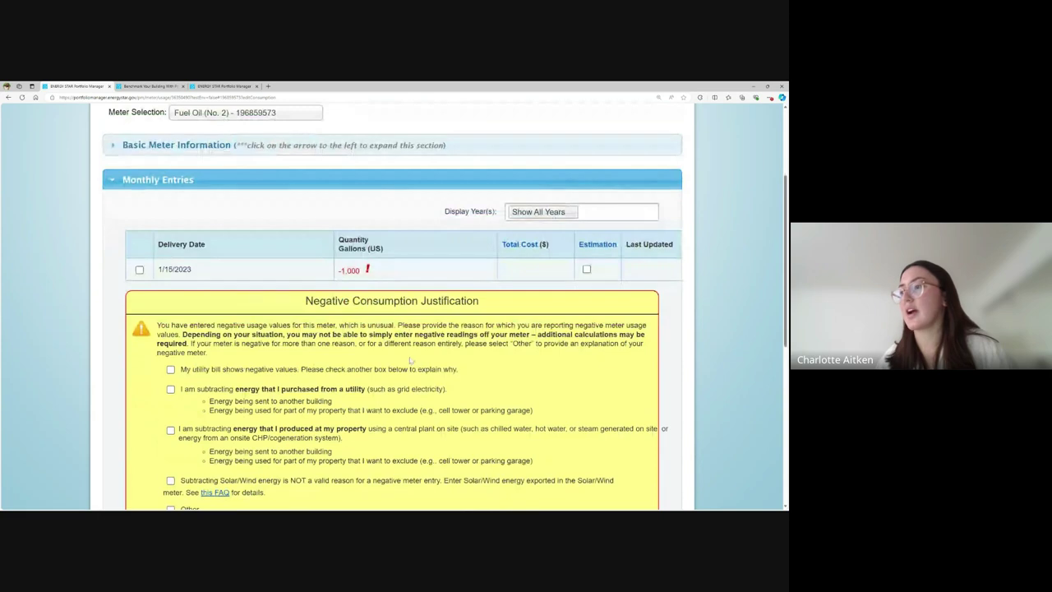
scroll(411, 360, down, 1)
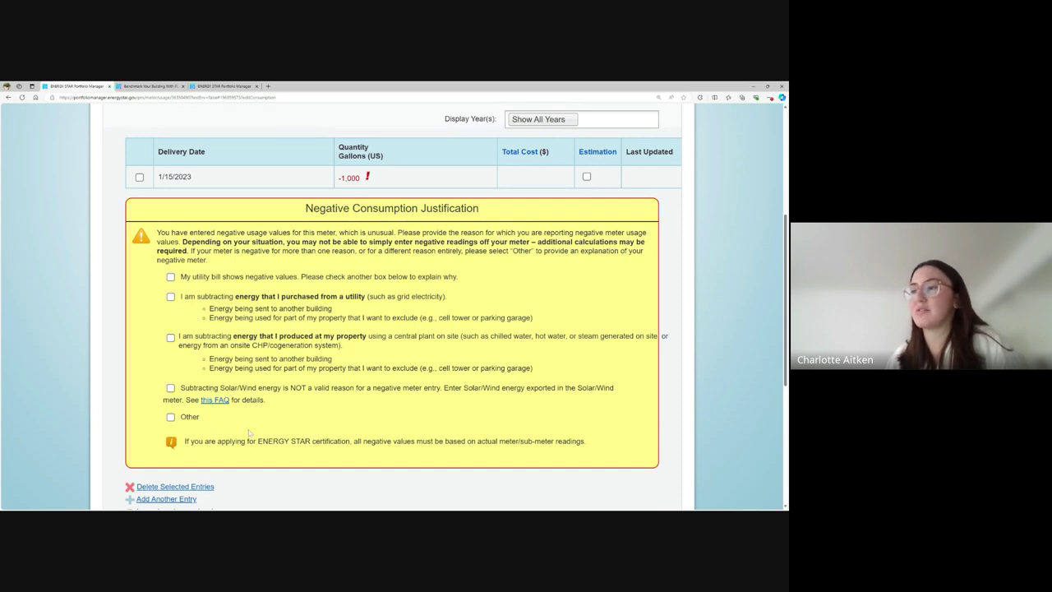
click(170, 417)
text(Food Serivice Facility)
click(350, 406)
scroll(365, 406, down, 1)
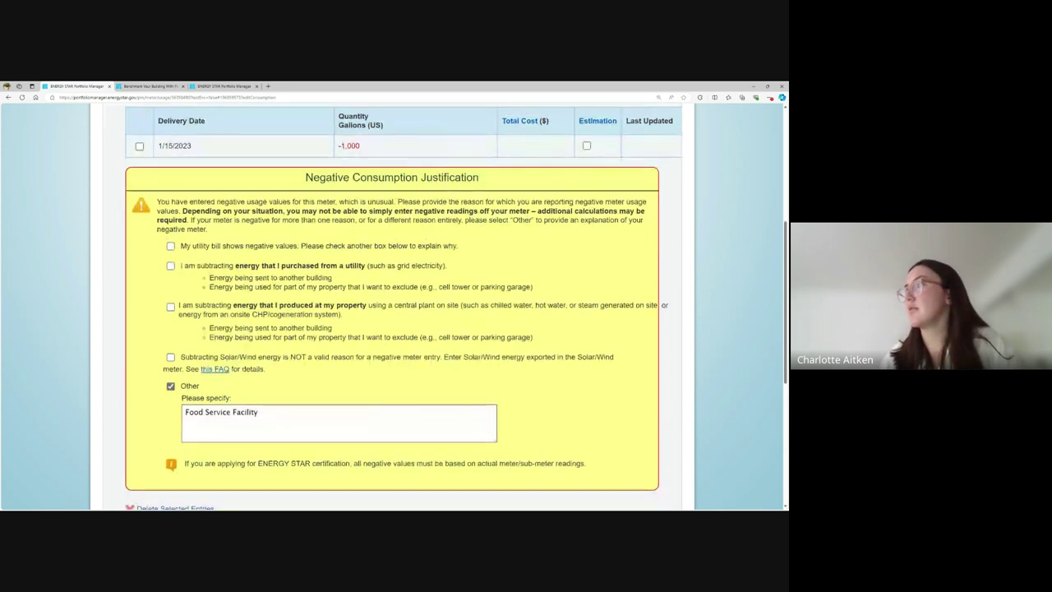
scroll(457, 308, down, 3)
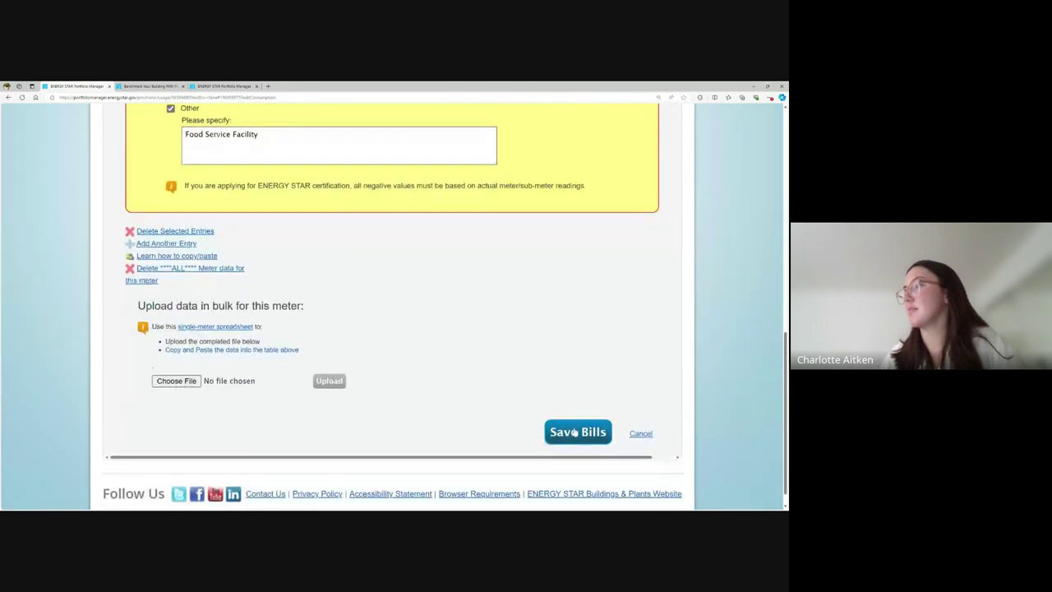
click(575, 432)
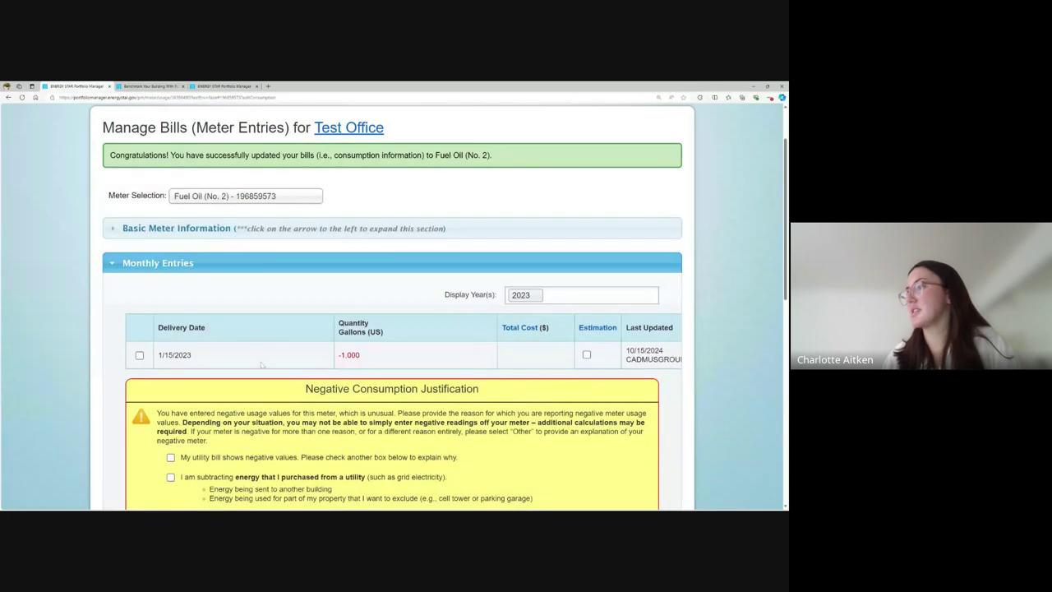
Check the saved fuel oil entry, return to Test Office and review its energy meters, latest bill dates and ENERGY STAR score
scroll(429, 399, down, 2)
scroll(409, 363, up, 2)
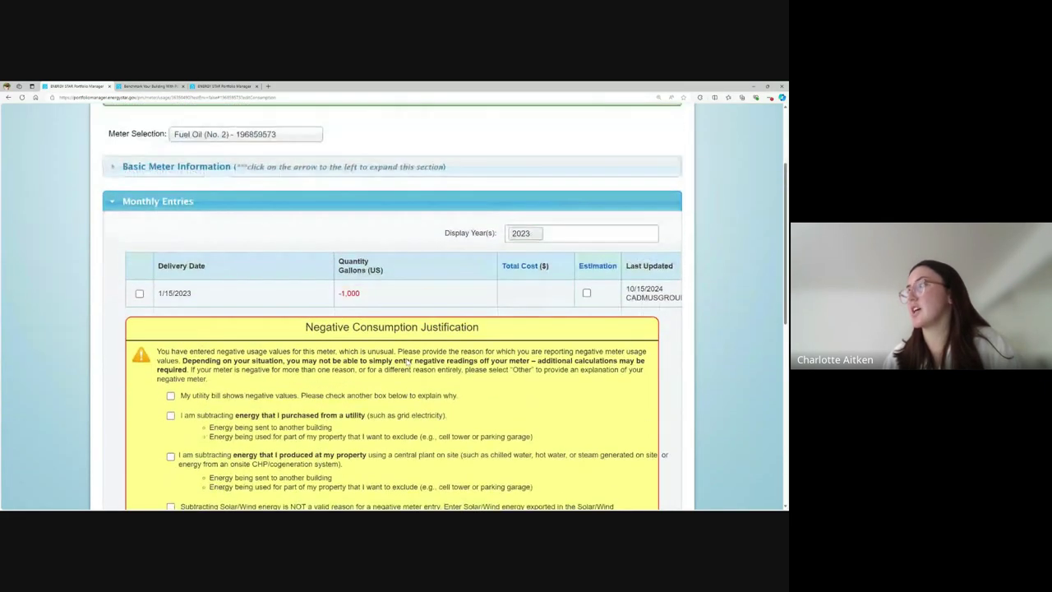
scroll(356, 190, up, 1)
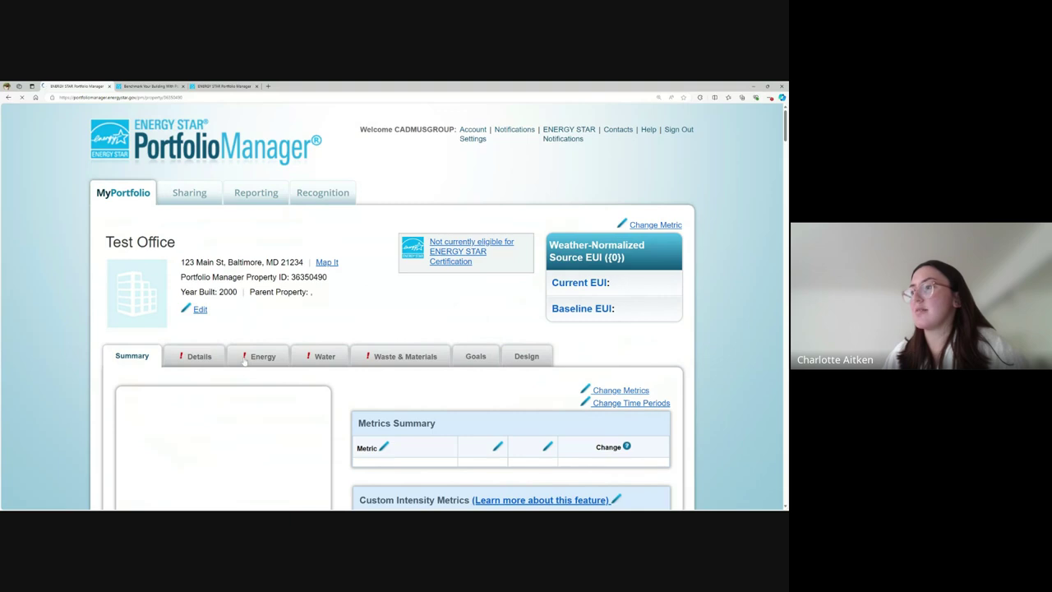
click(241, 357)
scroll(300, 390, down, 5)
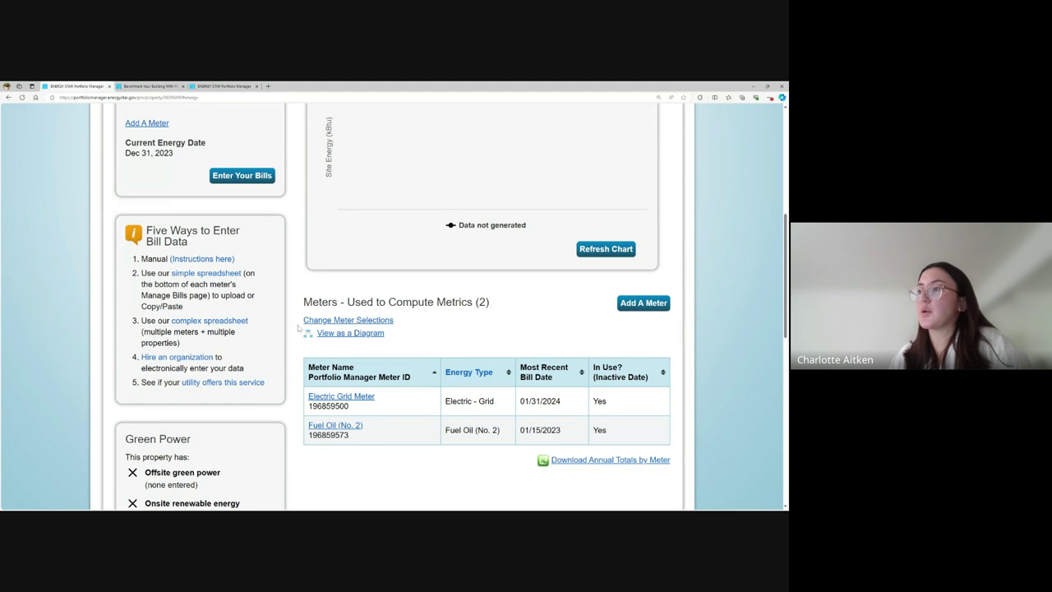
scroll(298, 327, up, 1)
scroll(298, 326, up, 1)
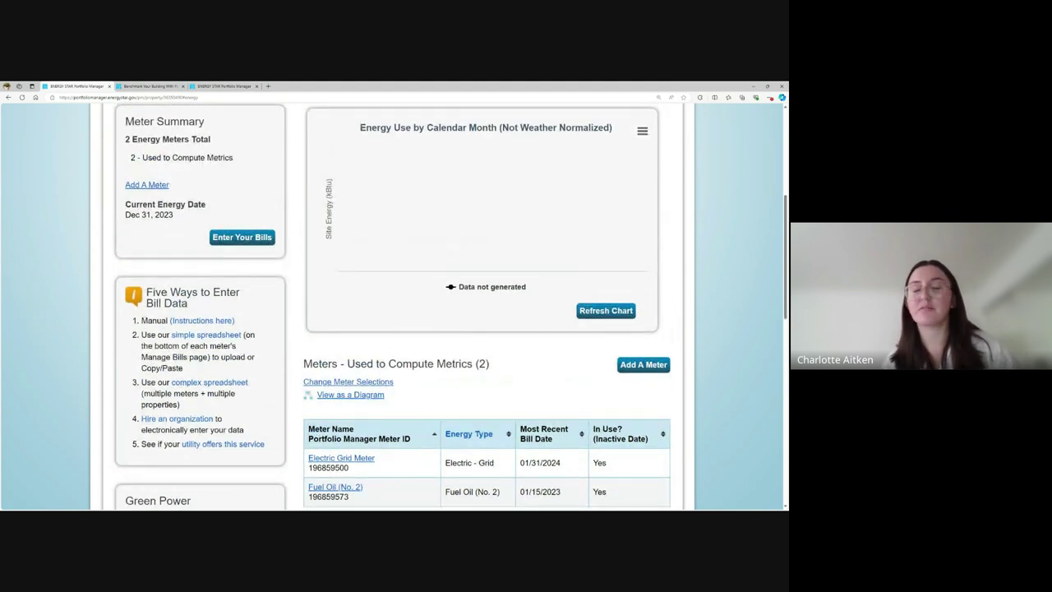
scroll(292, 315, up, 5)
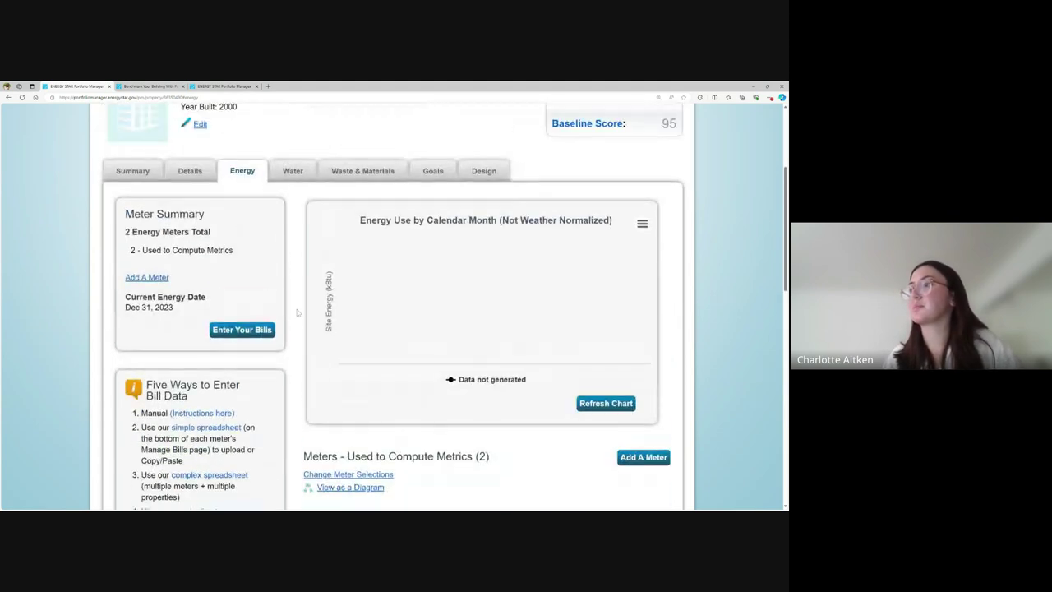
scroll(292, 315, up, 4)
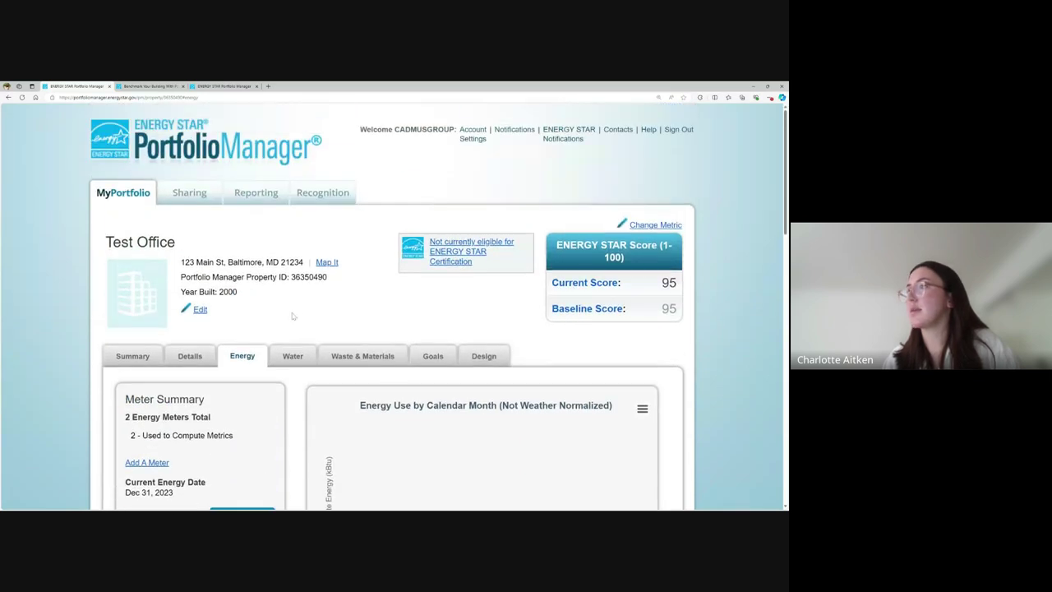